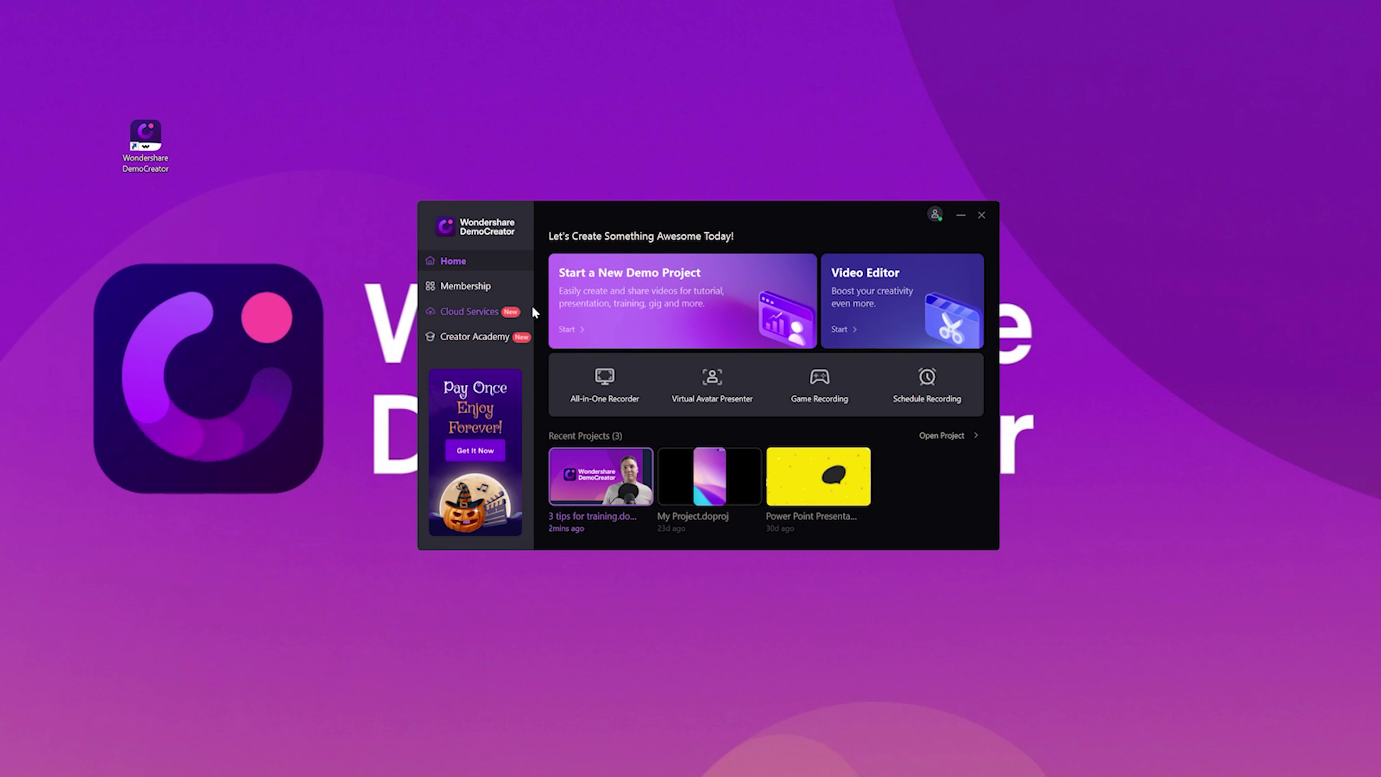
Start a new demo project, check the camera and microphone sources, and add a blank second scene.
{"action": "left_click", "coordinate": [628, 294]}
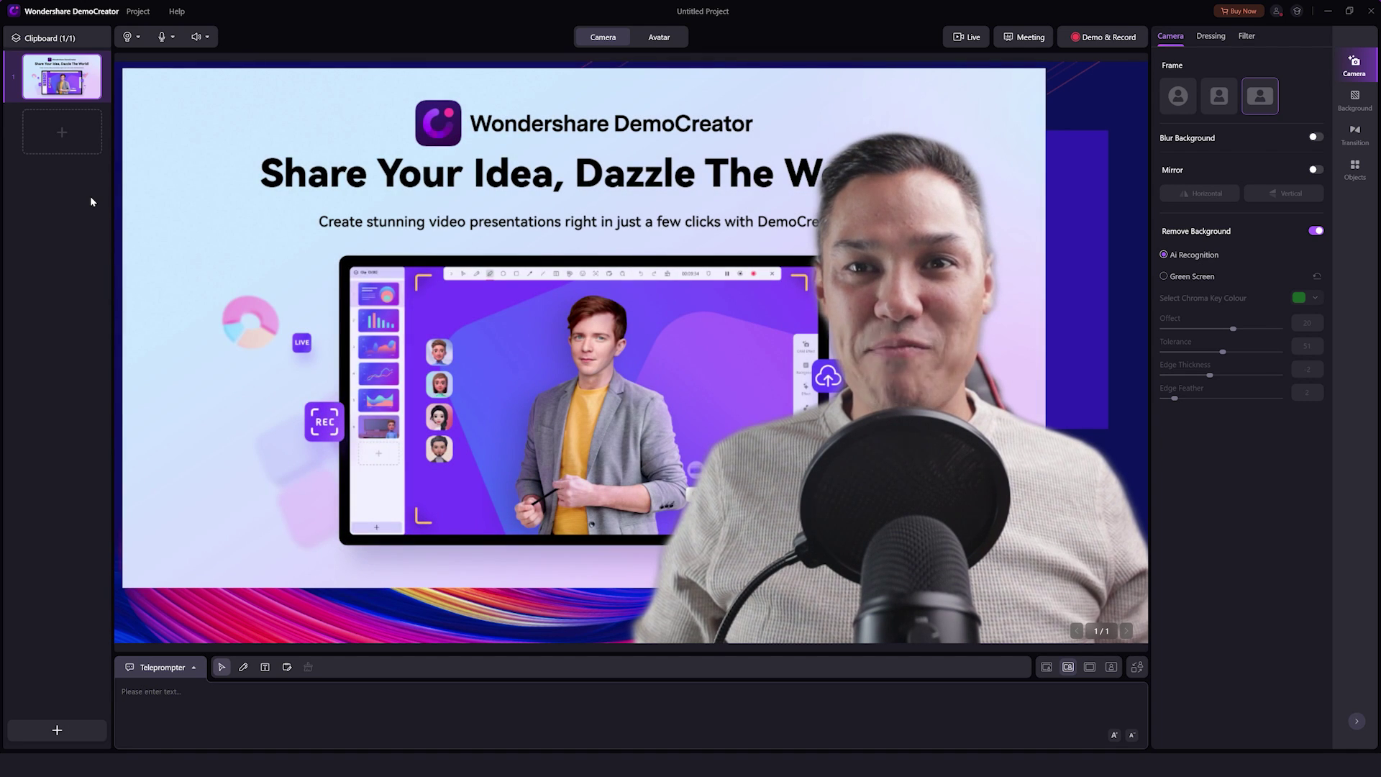
{"action": "left_click", "coordinate": [131, 37]}
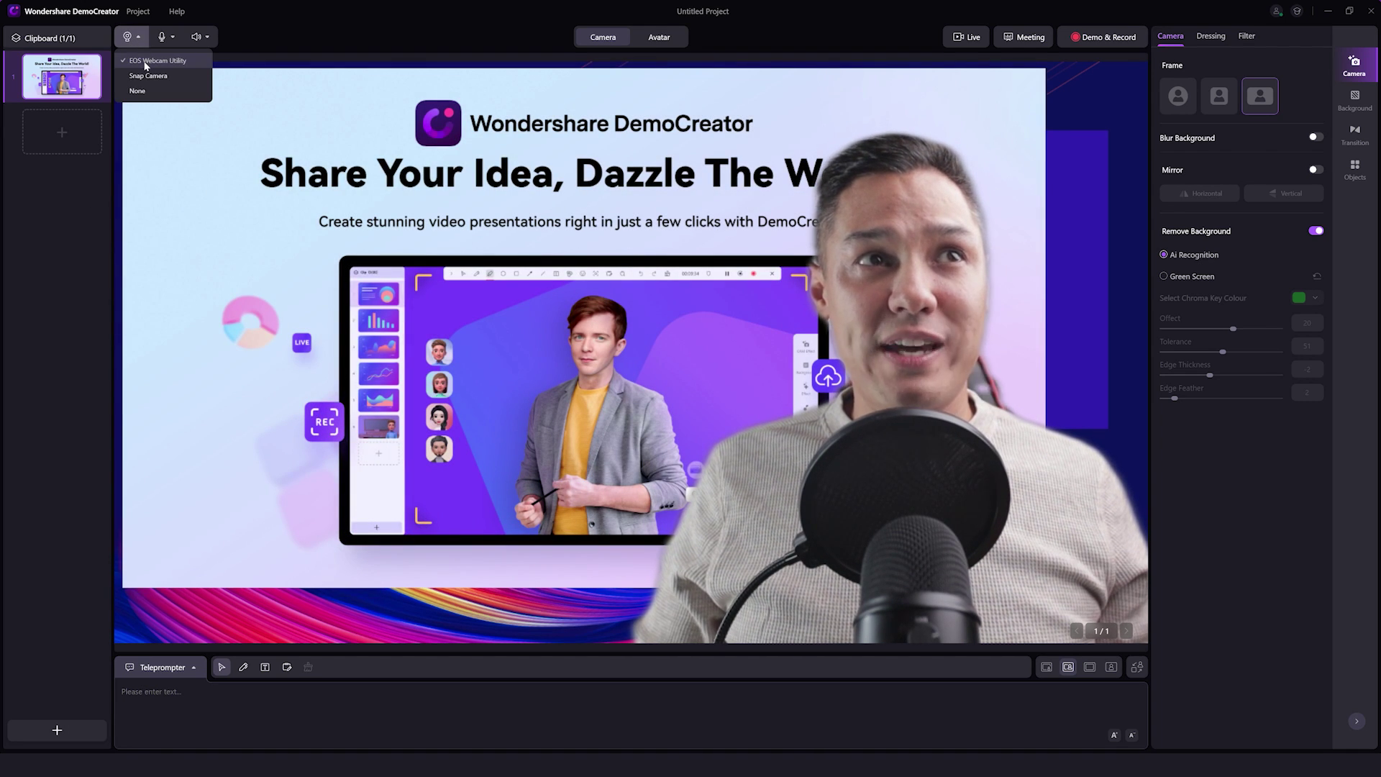
{"action": "left_click", "coordinate": [174, 37]}
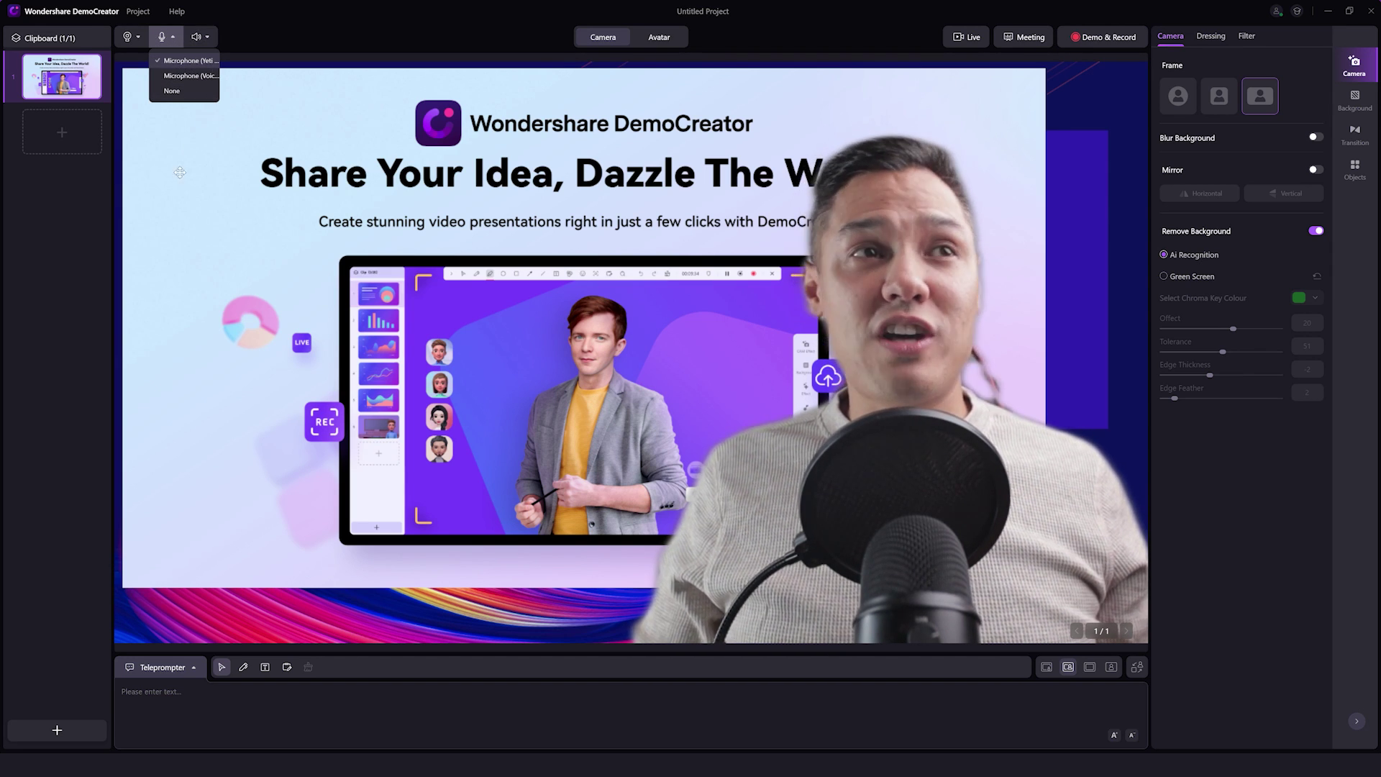
{"action": "left_click", "coordinate": [59, 135]}
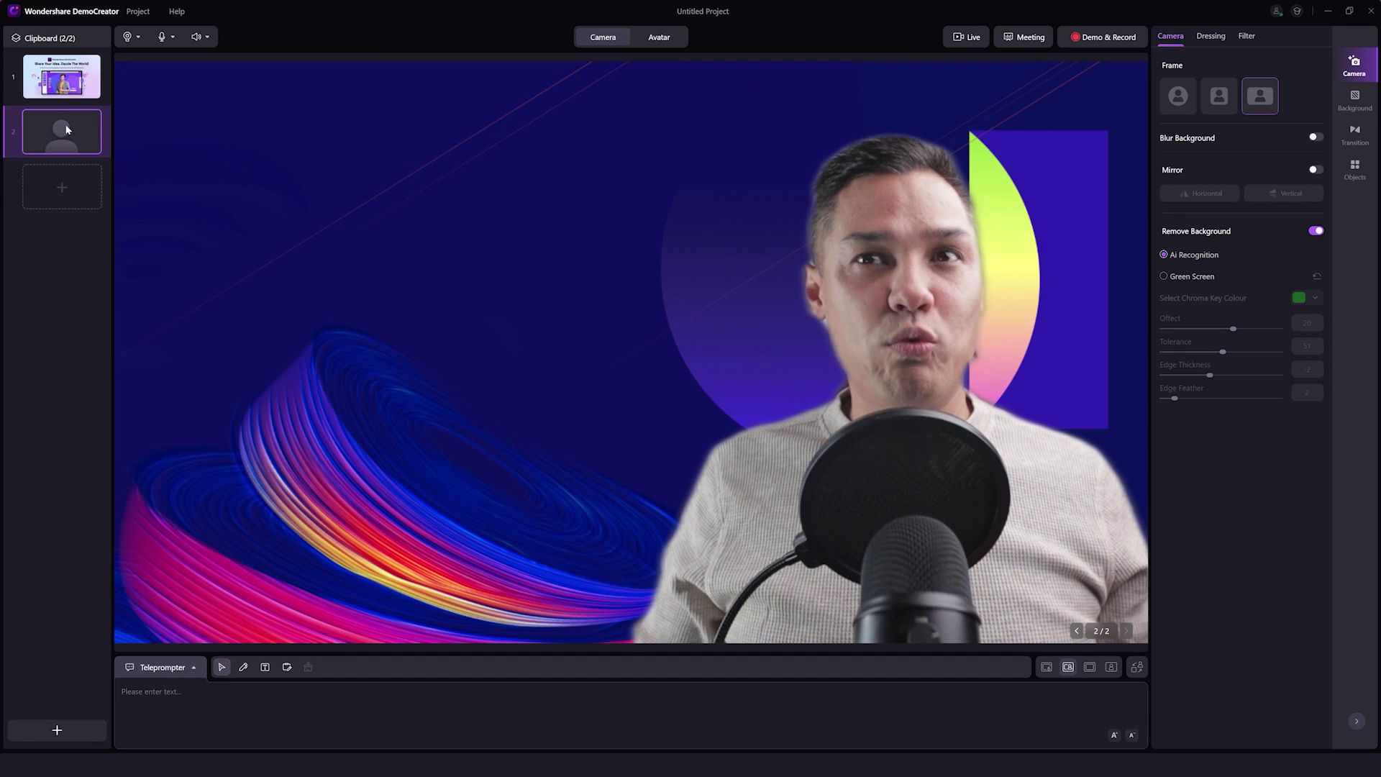
Insert the 'tip 2' picture from Downloads ('3 Tips for: Remote Training') into scene 2.
{"action": "right_click", "coordinate": [64, 135]}
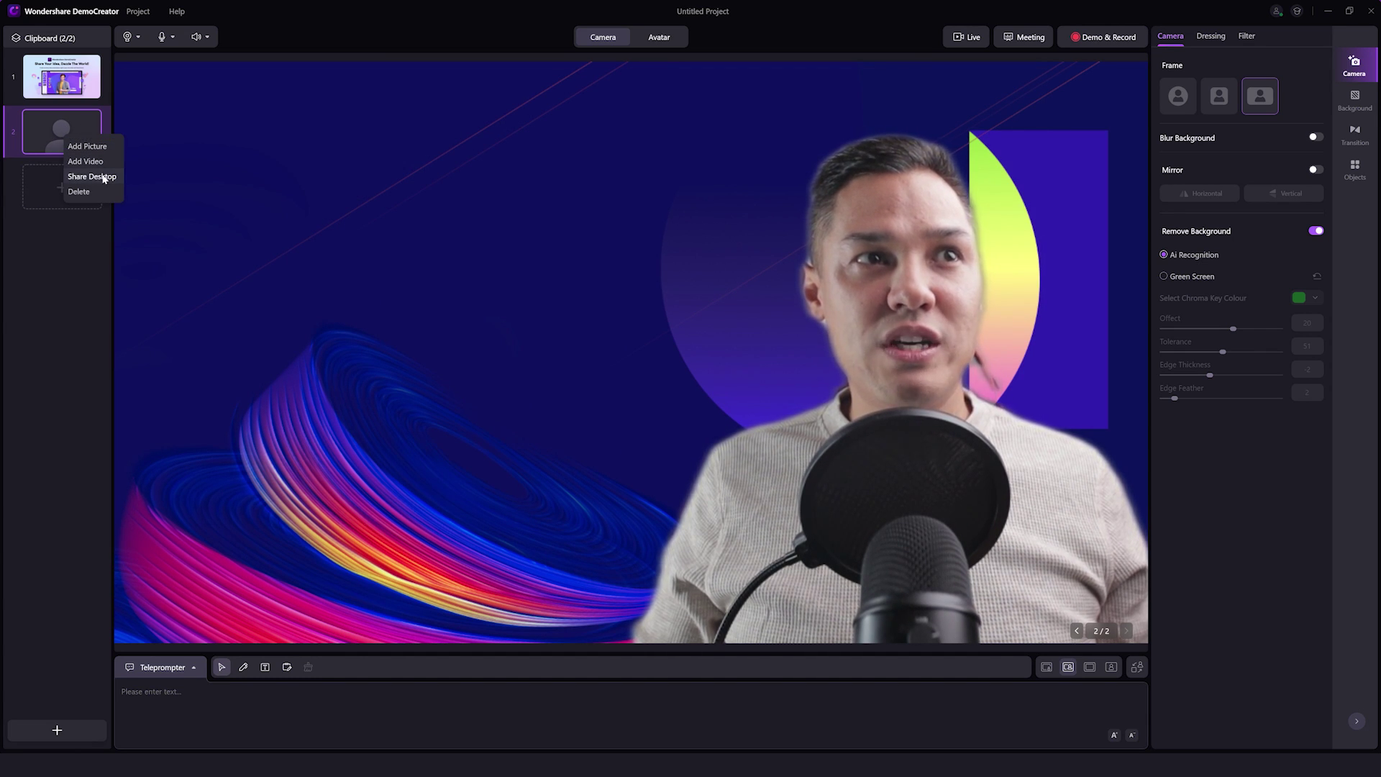
{"action": "left_click", "coordinate": [85, 147]}
{"action": "left_click", "coordinate": [48, 95]}
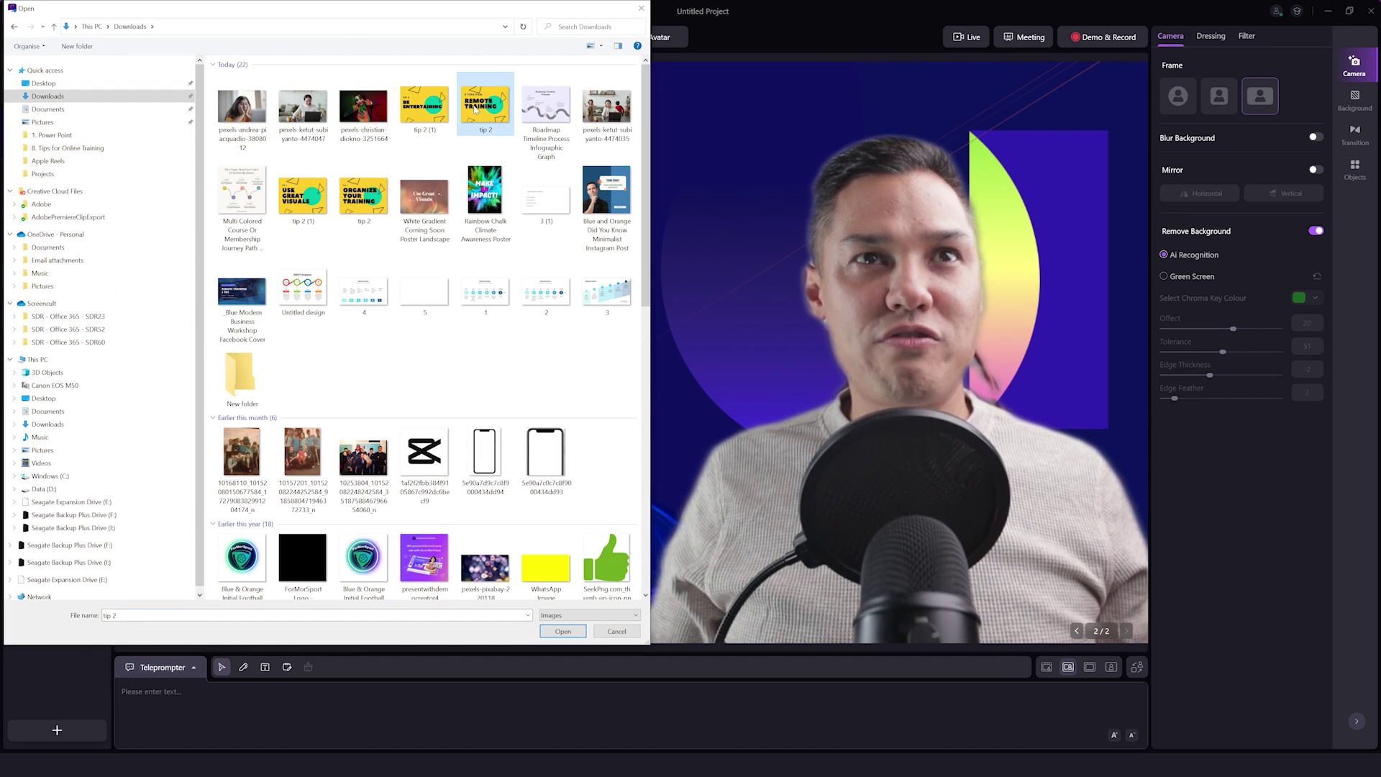
{"action": "left_click", "coordinate": [475, 107]}
{"action": "double_click", "coordinate": [474, 108]}
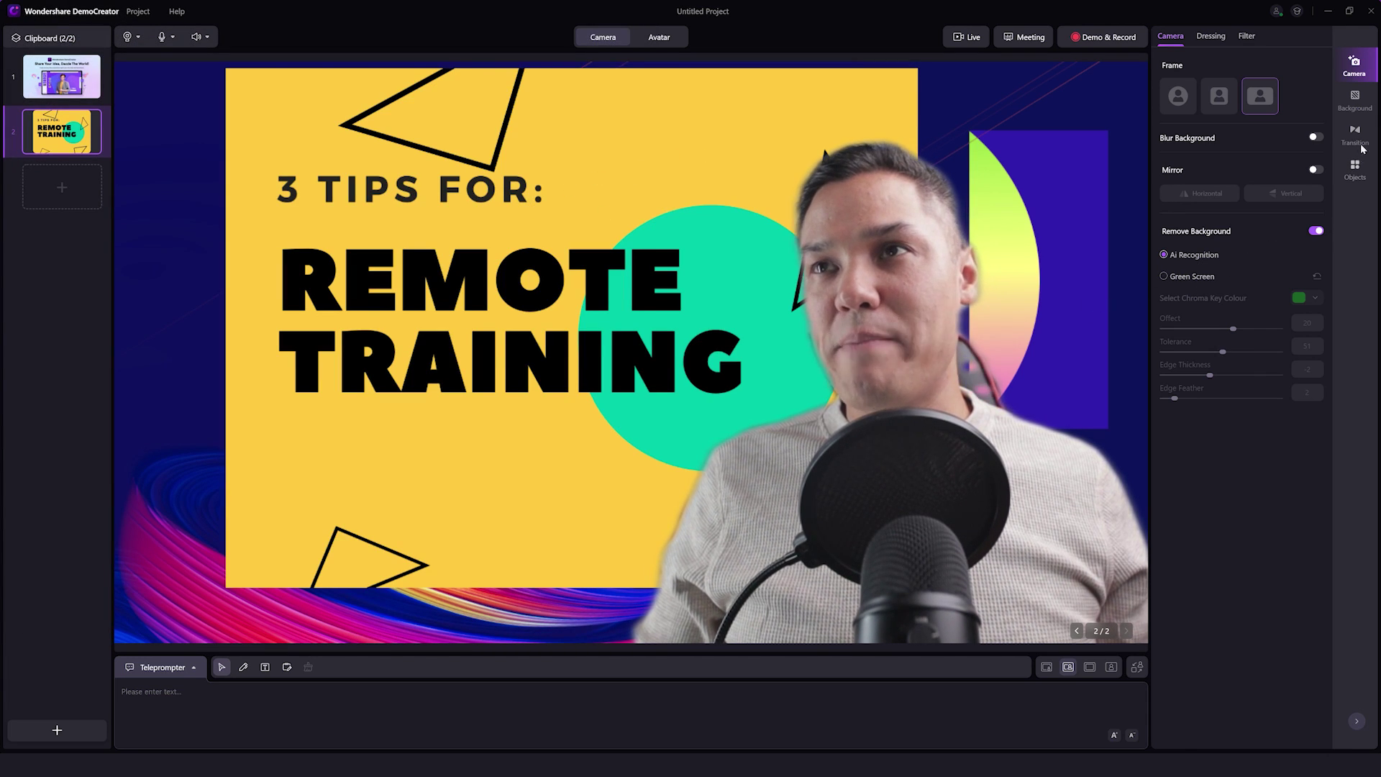
{"action": "left_click", "coordinate": [1359, 104]}
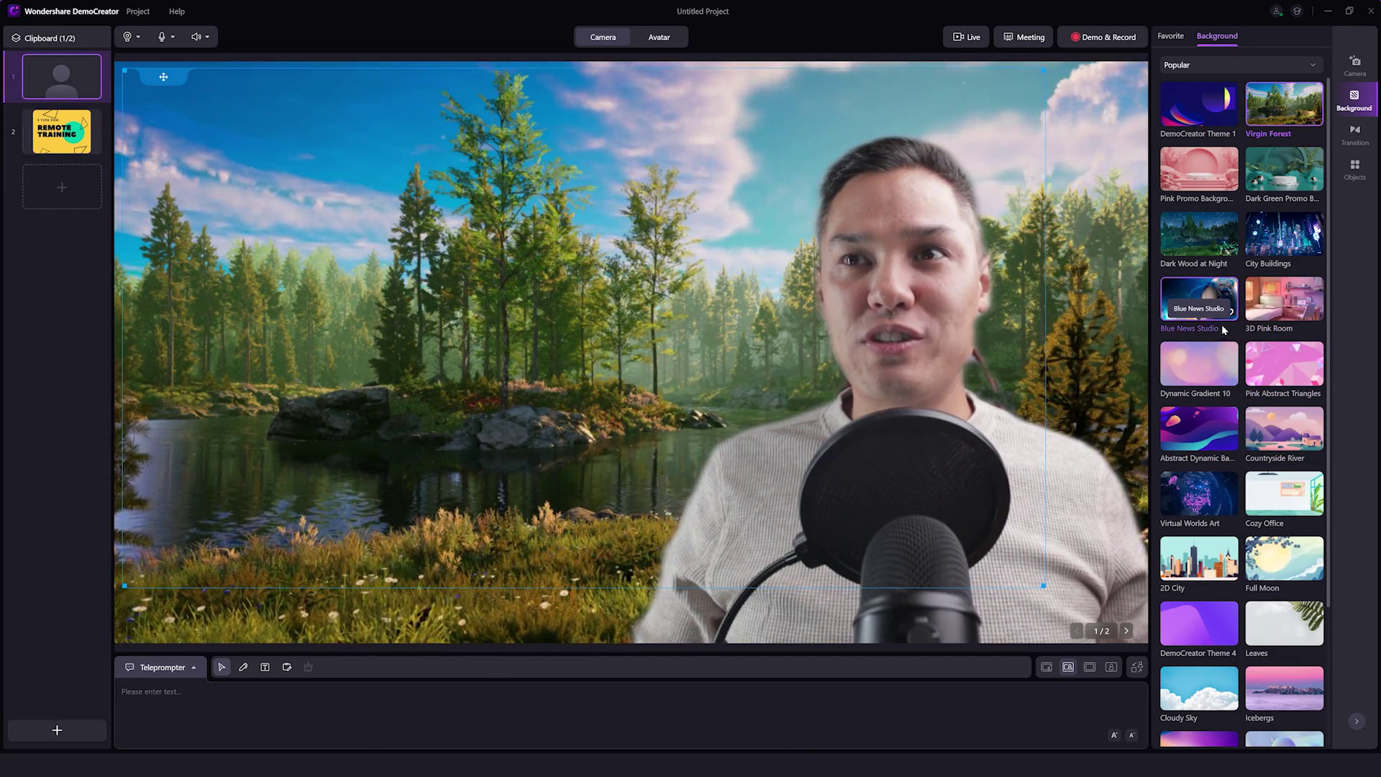
Preview Blue News Studio and Dark Wood at Night, then set the camera background to Big Stone solid colour.
{"action": "left_click", "coordinate": [1199, 293]}
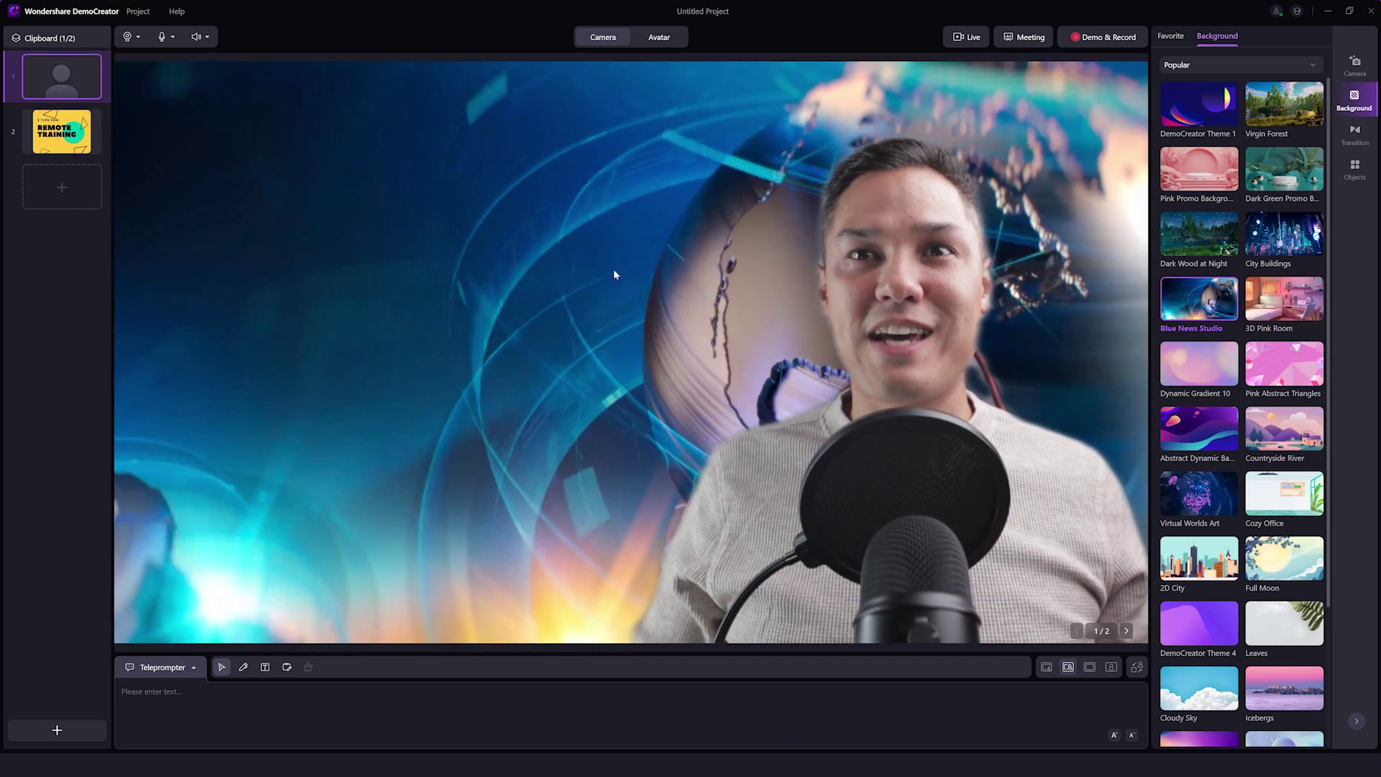
{"action": "left_click", "coordinate": [1199, 230]}
{"action": "left_click", "coordinate": [1269, 114]}
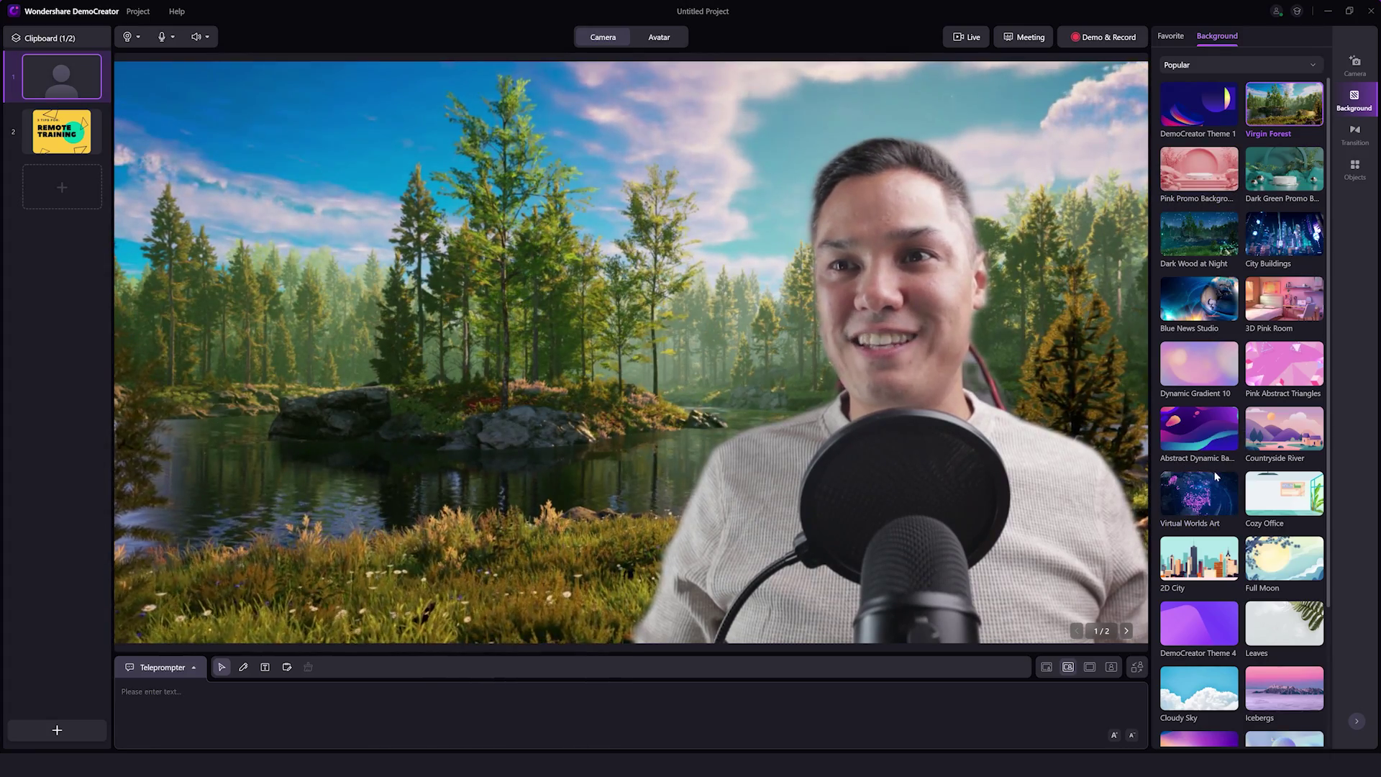
{"action": "left_click", "coordinate": [1210, 65]}
{"action": "left_click", "coordinate": [1194, 107]}
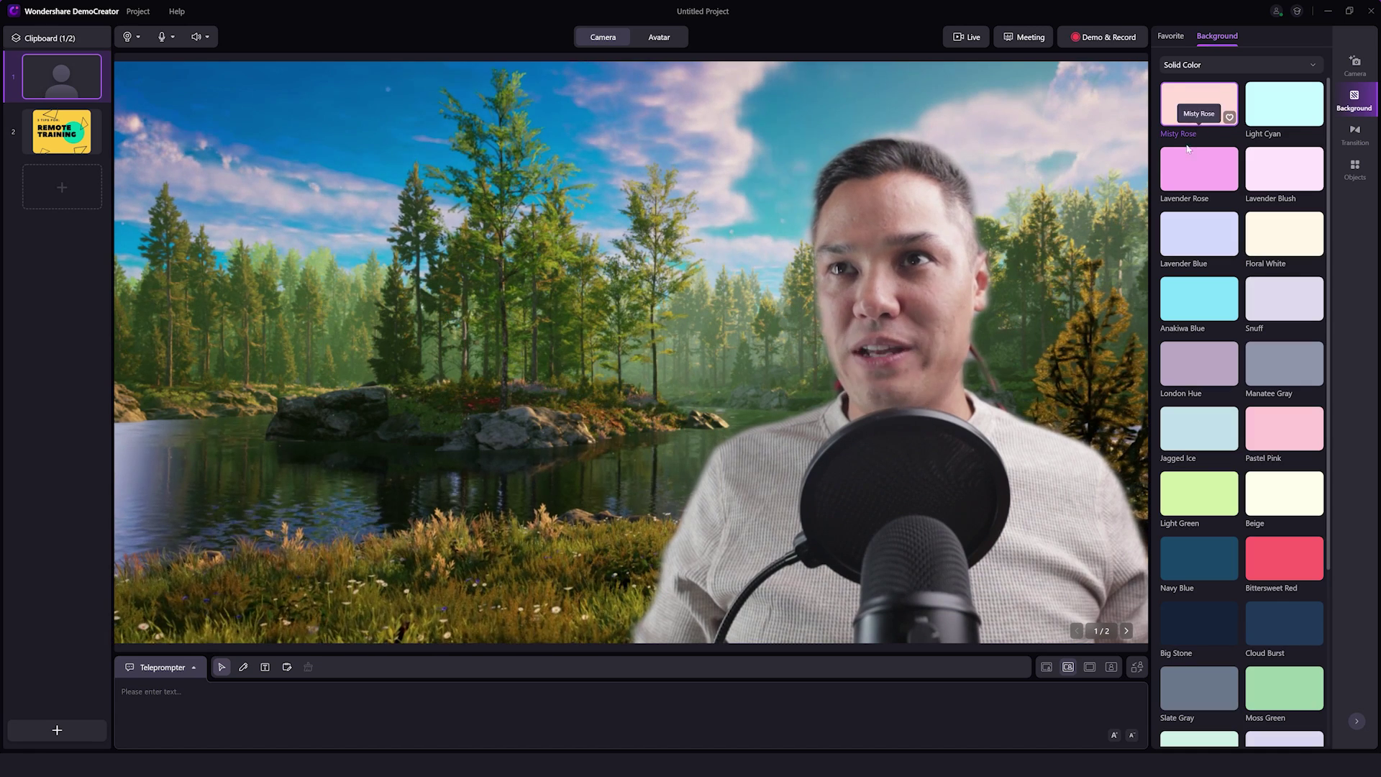
{"action": "left_click", "coordinate": [1187, 625]}
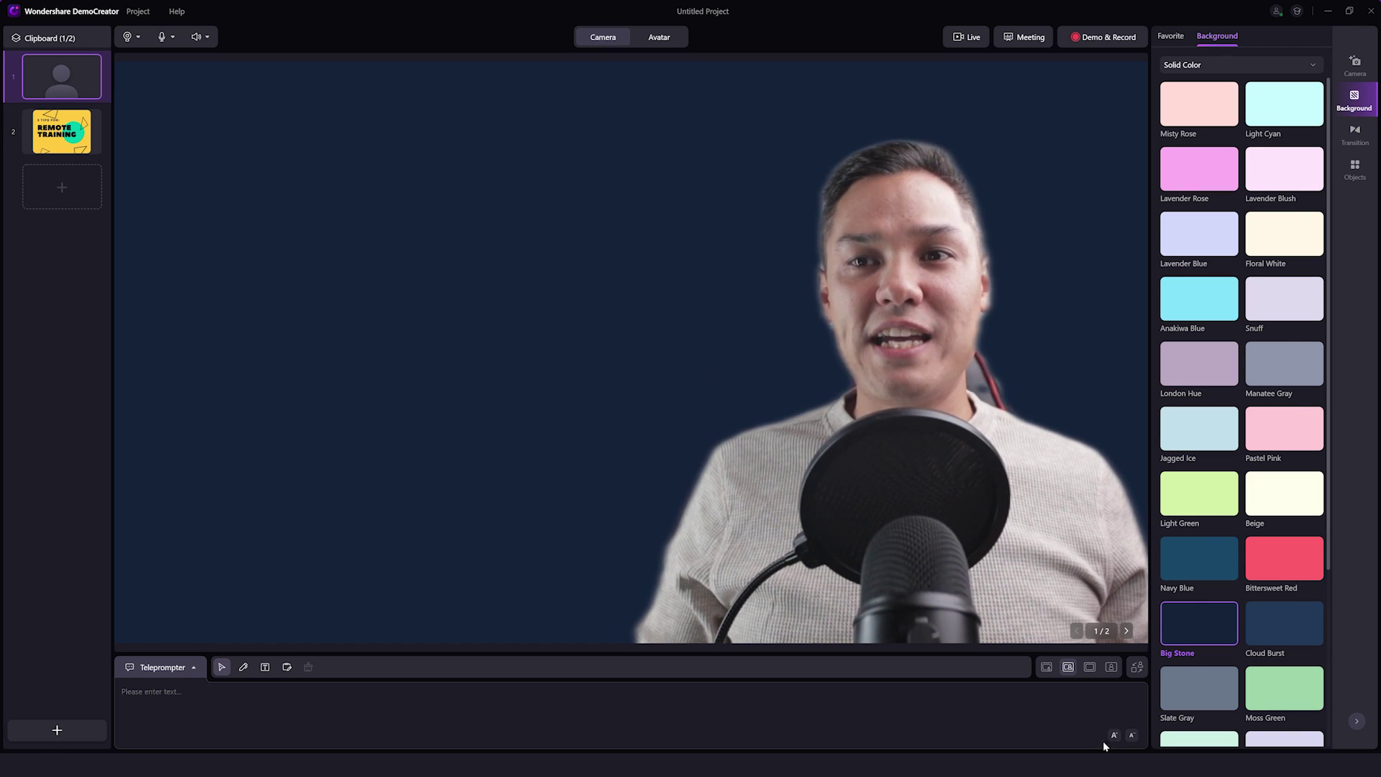
Use Merge Display, shrink and reposition the presenter box, then switch to Content Full-Screen.
{"action": "left_click", "coordinate": [1047, 669]}
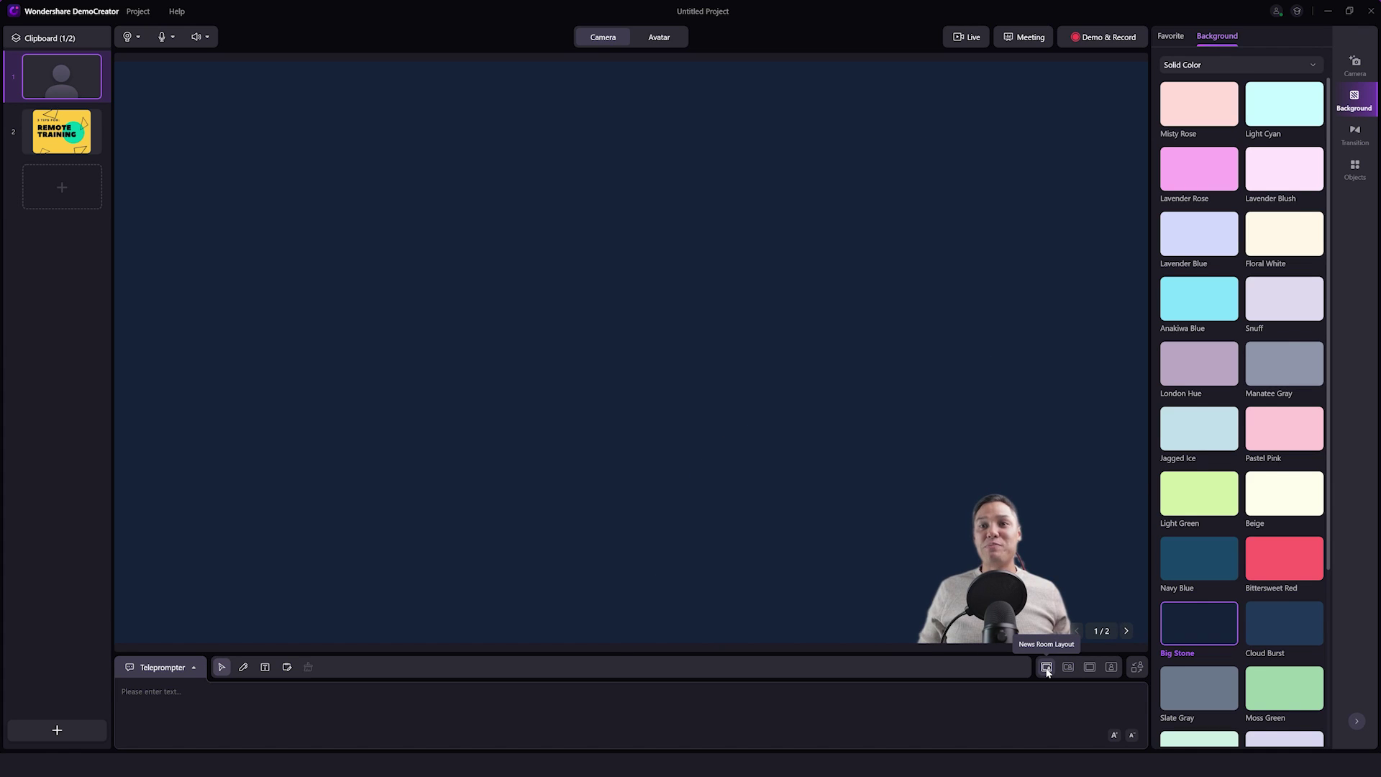
{"action": "left_click", "coordinate": [1065, 669]}
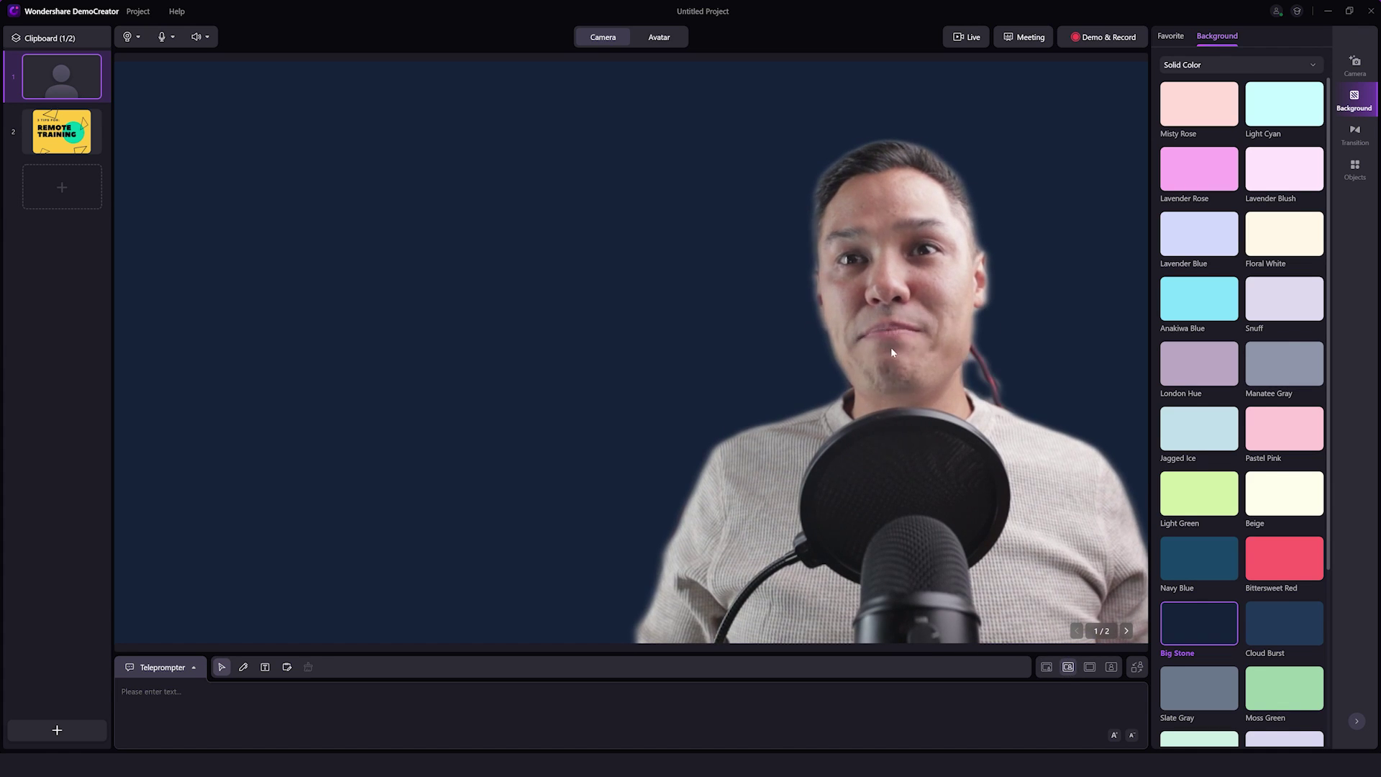
{"action": "mouse_move", "coordinate": [922, 416]}
{"action": "left_mouse_down"}
{"action": "mouse_move", "coordinate": [410, 343]}
{"action": "mouse_move", "coordinate": [364, 386]}
{"action": "mouse_move", "coordinate": [925, 357]}
{"action": "mouse_move", "coordinate": [926, 411]}
{"action": "left_mouse_up"}
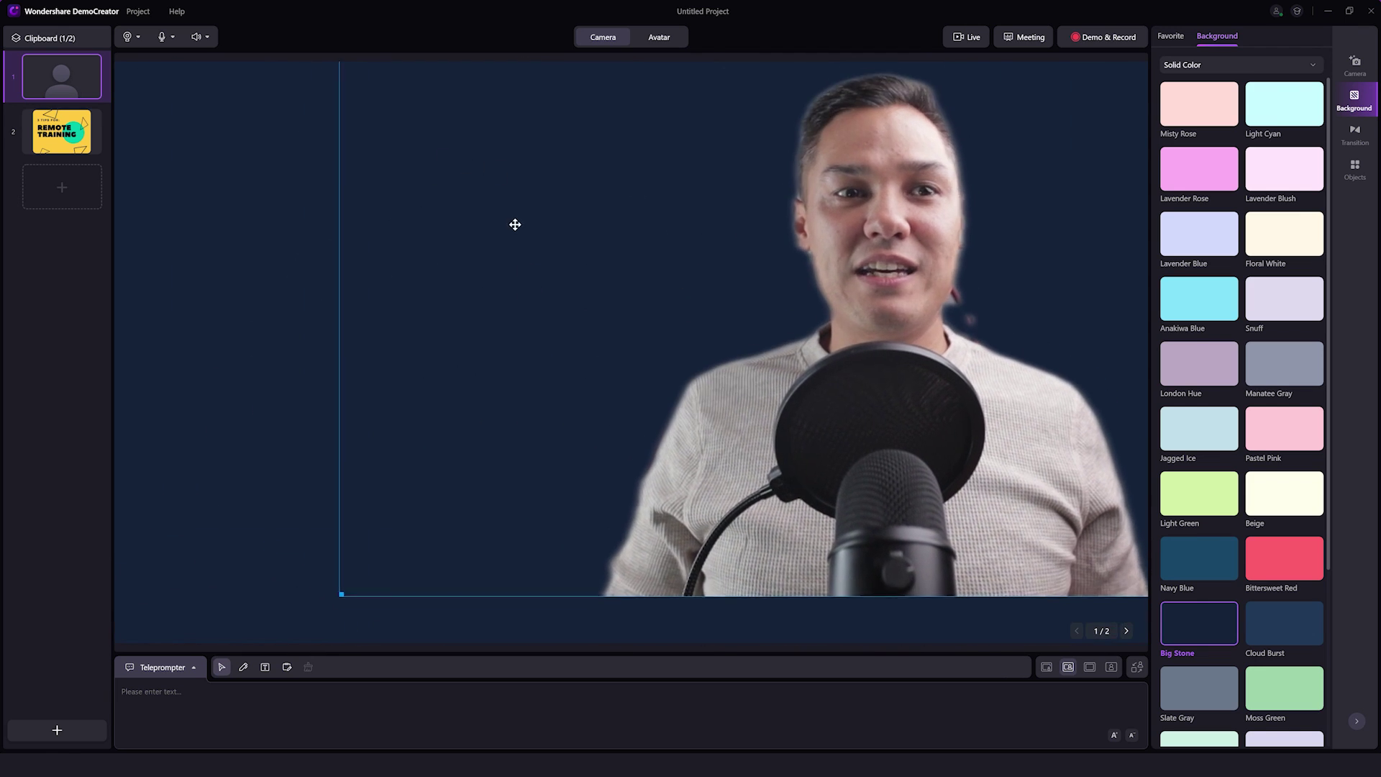
{"action": "left_click_drag", "start_coordinate": [341, 588], "coordinate": [657, 403]}
{"action": "left_click_drag", "start_coordinate": [992, 259], "coordinate": [875, 485]}
{"action": "left_click_drag", "start_coordinate": [513, 229], "coordinate": [482, 210]}
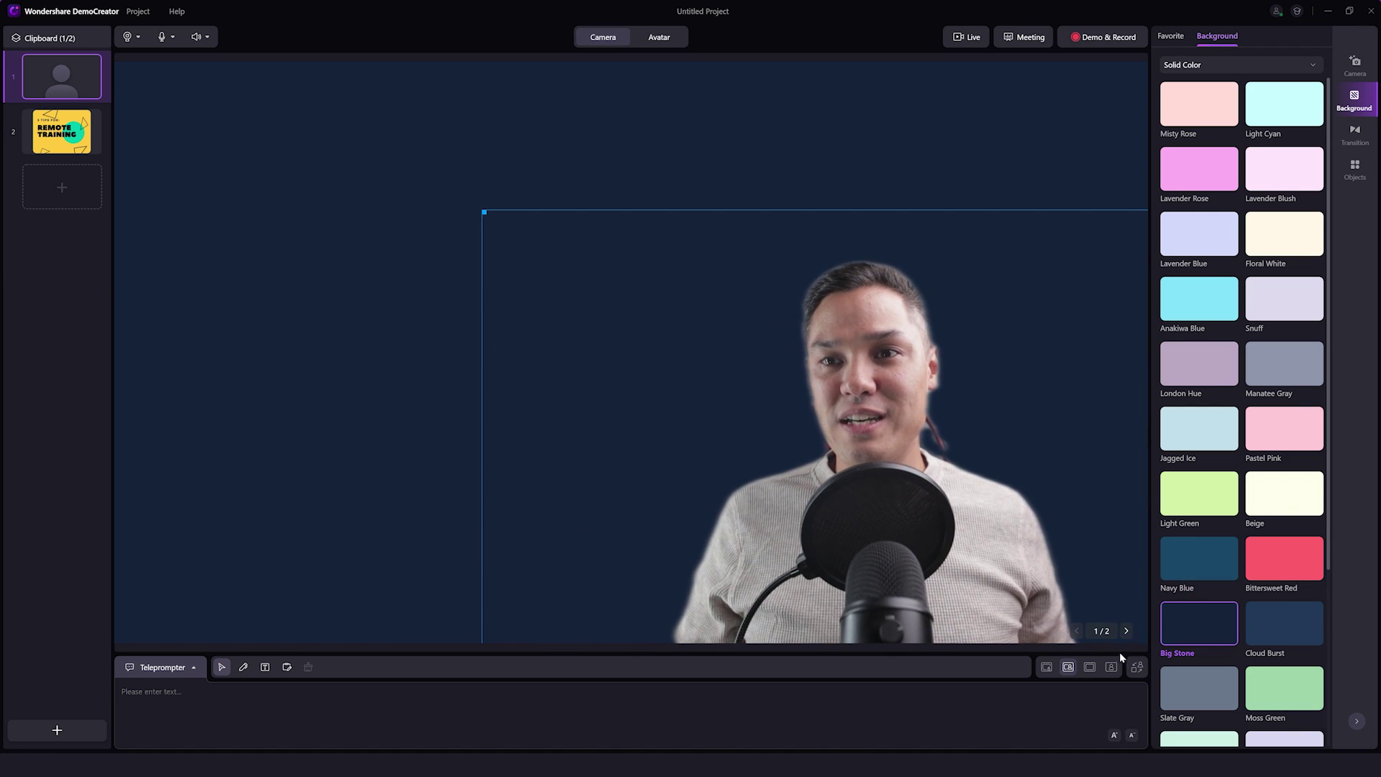
{"action": "left_click", "coordinate": [1088, 669]}
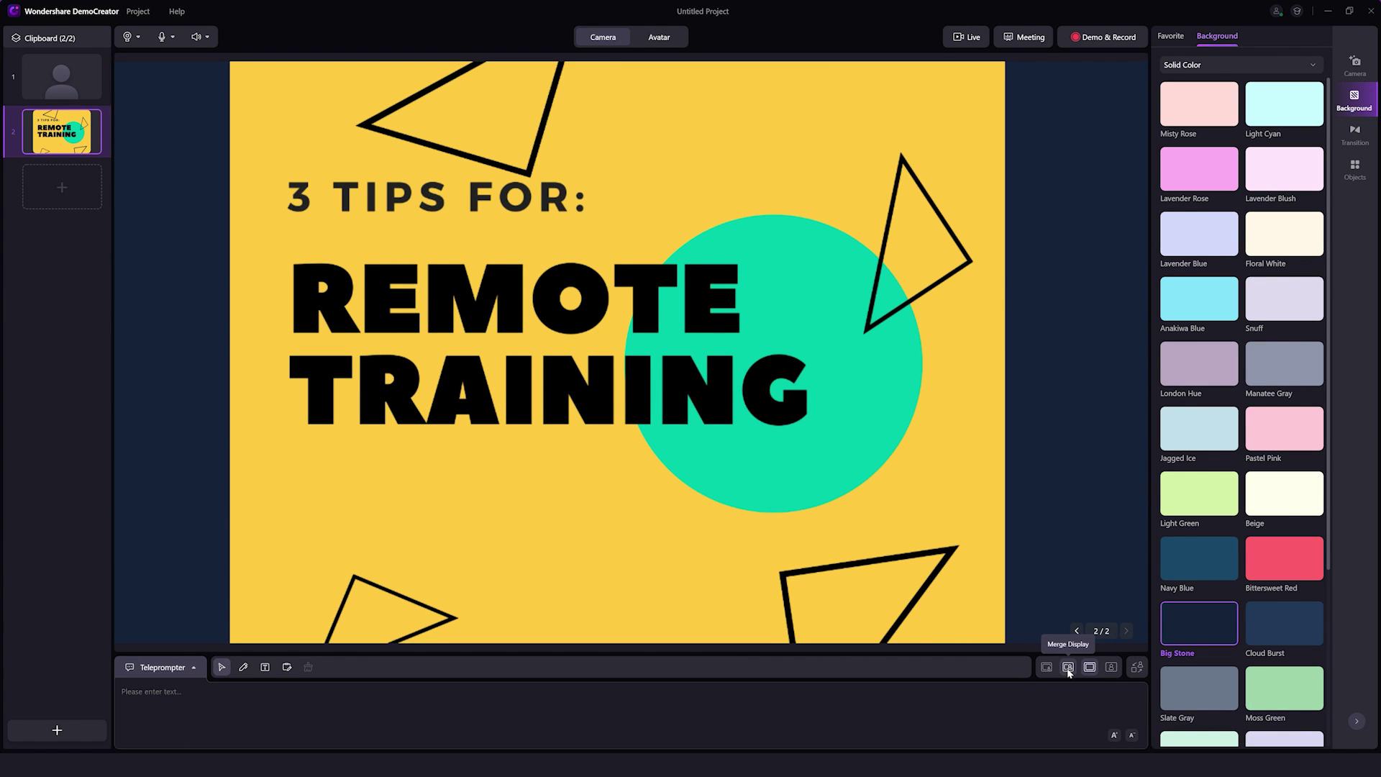
Try each layout, settle on the presenter overlaid at lower right, then switch to Avatar mode.
{"action": "left_click", "coordinate": [1068, 667]}
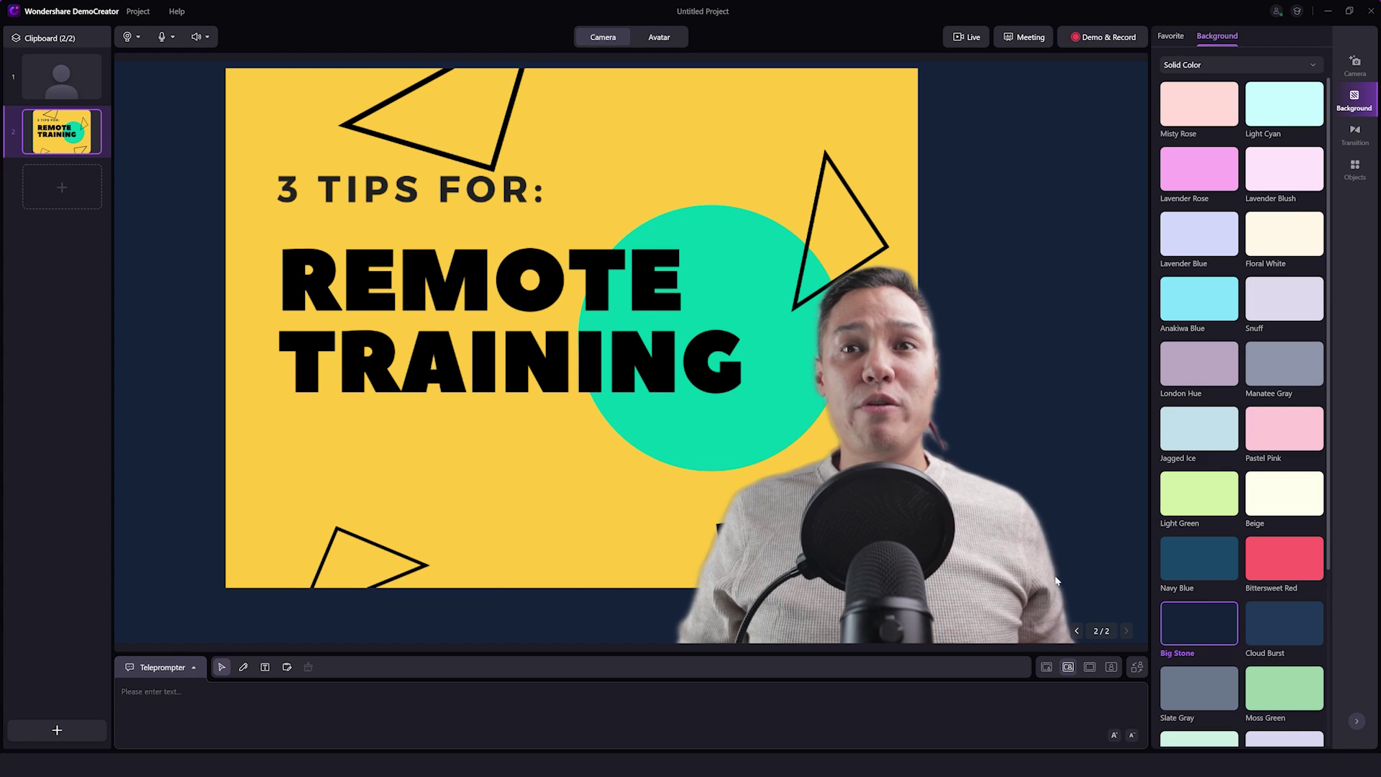
{"action": "left_click", "coordinate": [1089, 667]}
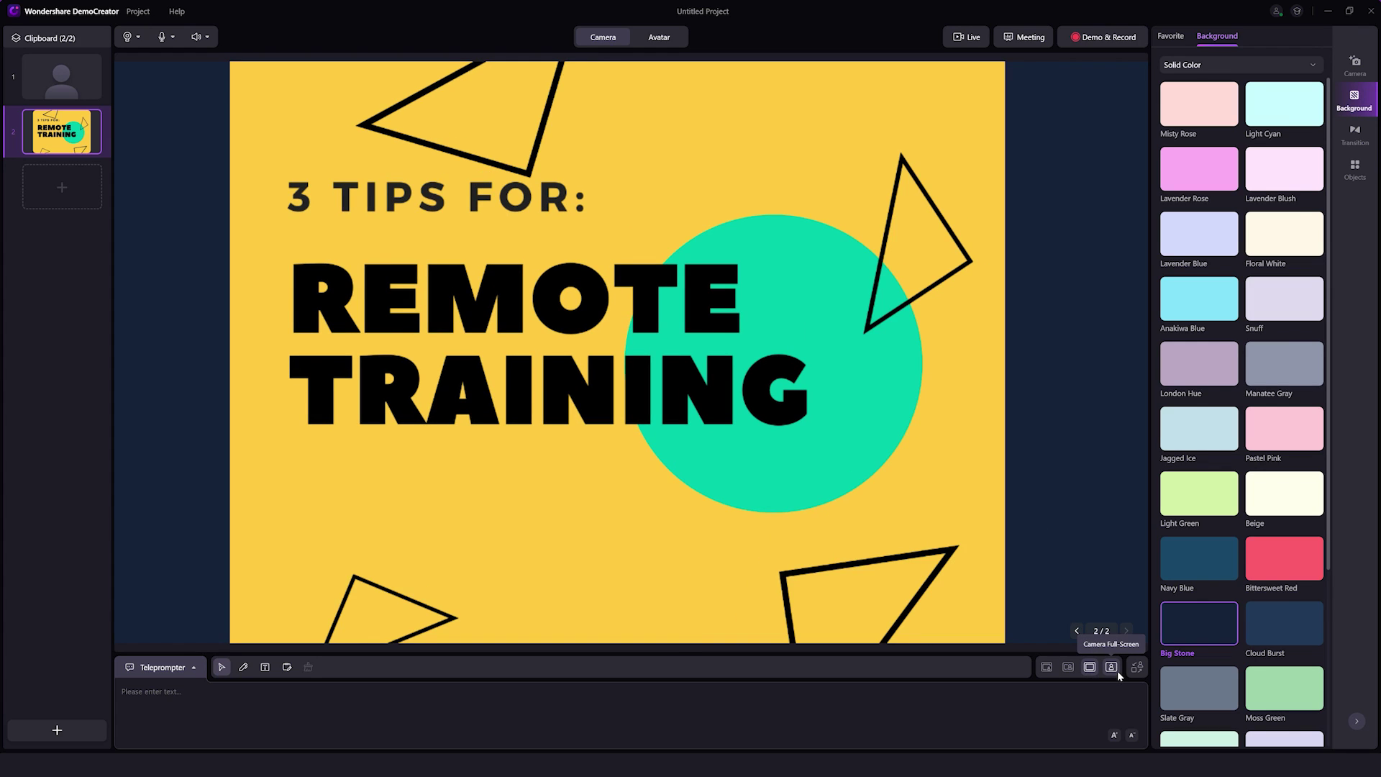
{"action": "left_click", "coordinate": [1116, 671]}
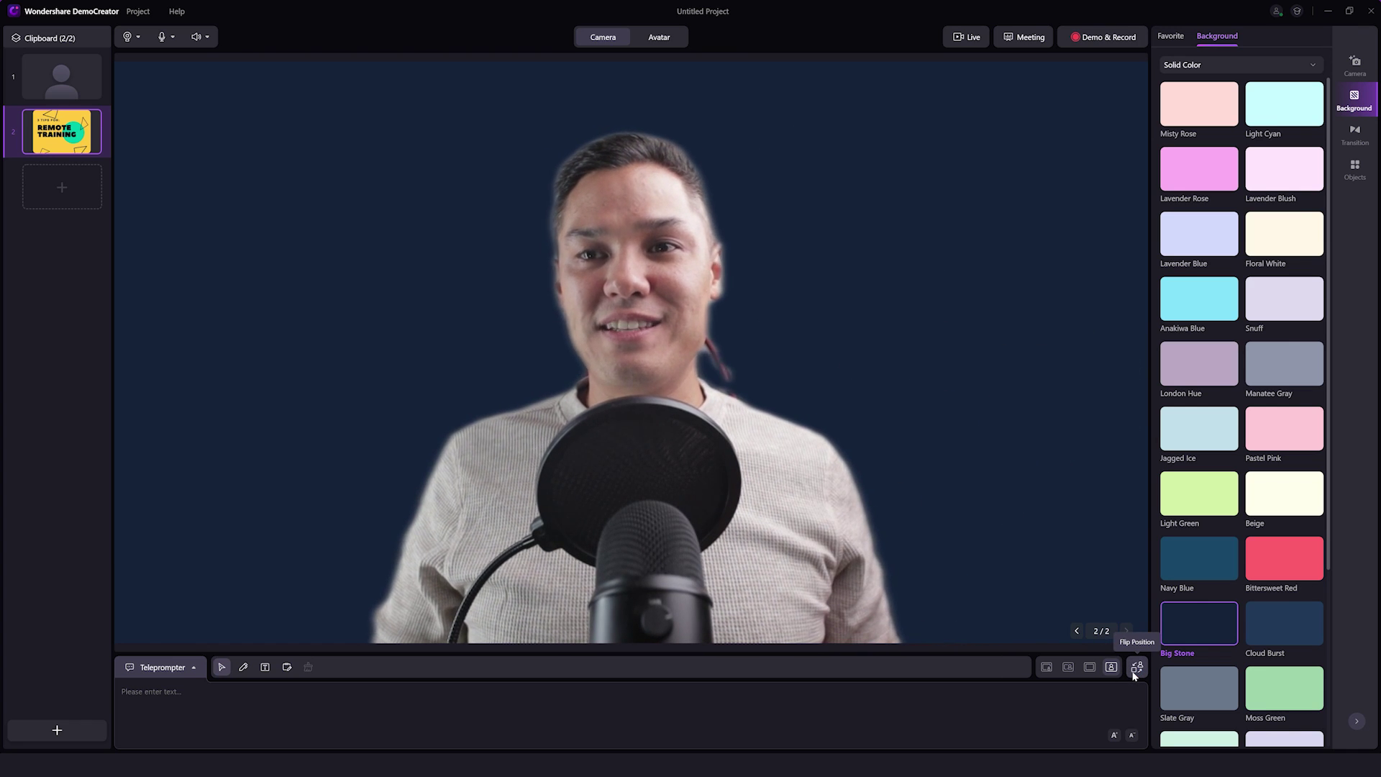
{"action": "left_click", "coordinate": [1091, 668]}
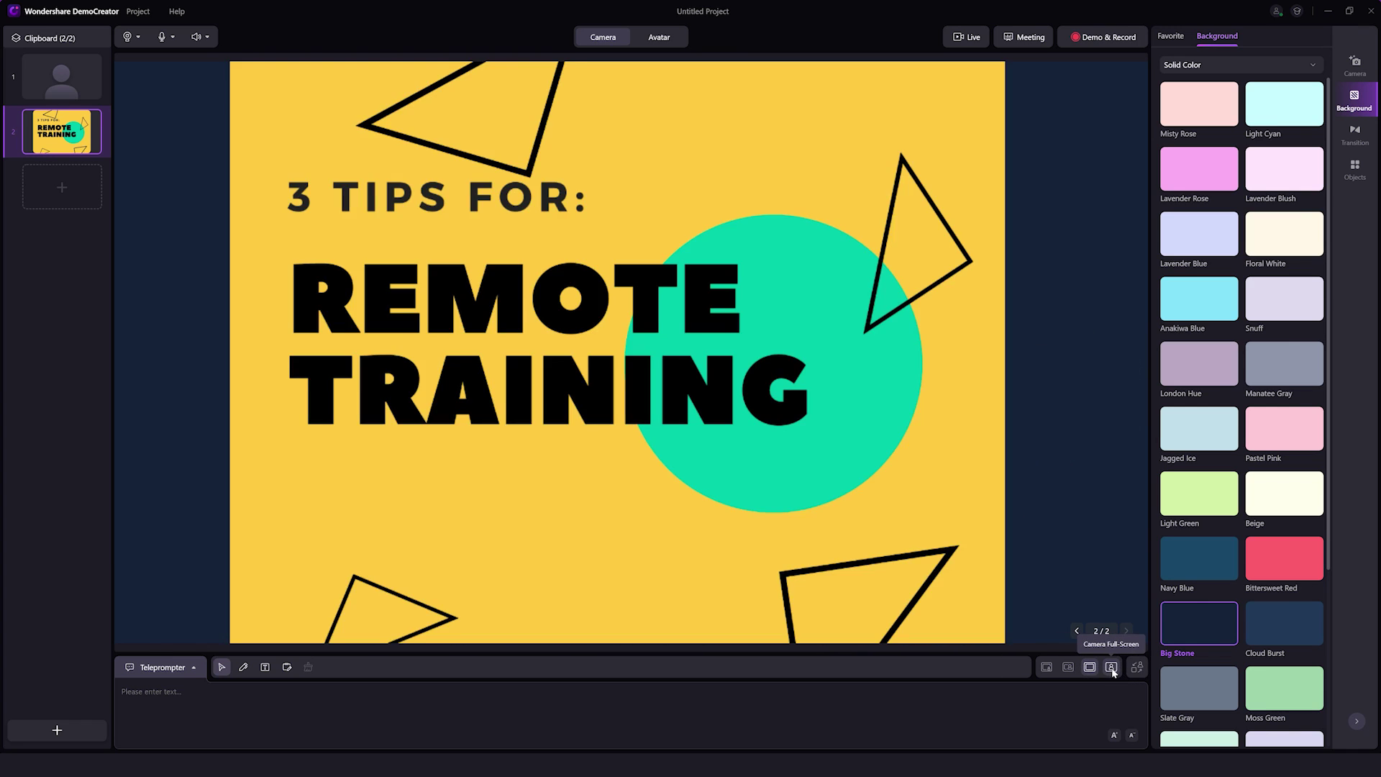
{"action": "left_click", "coordinate": [1112, 668]}
{"action": "left_click", "coordinate": [1068, 669]}
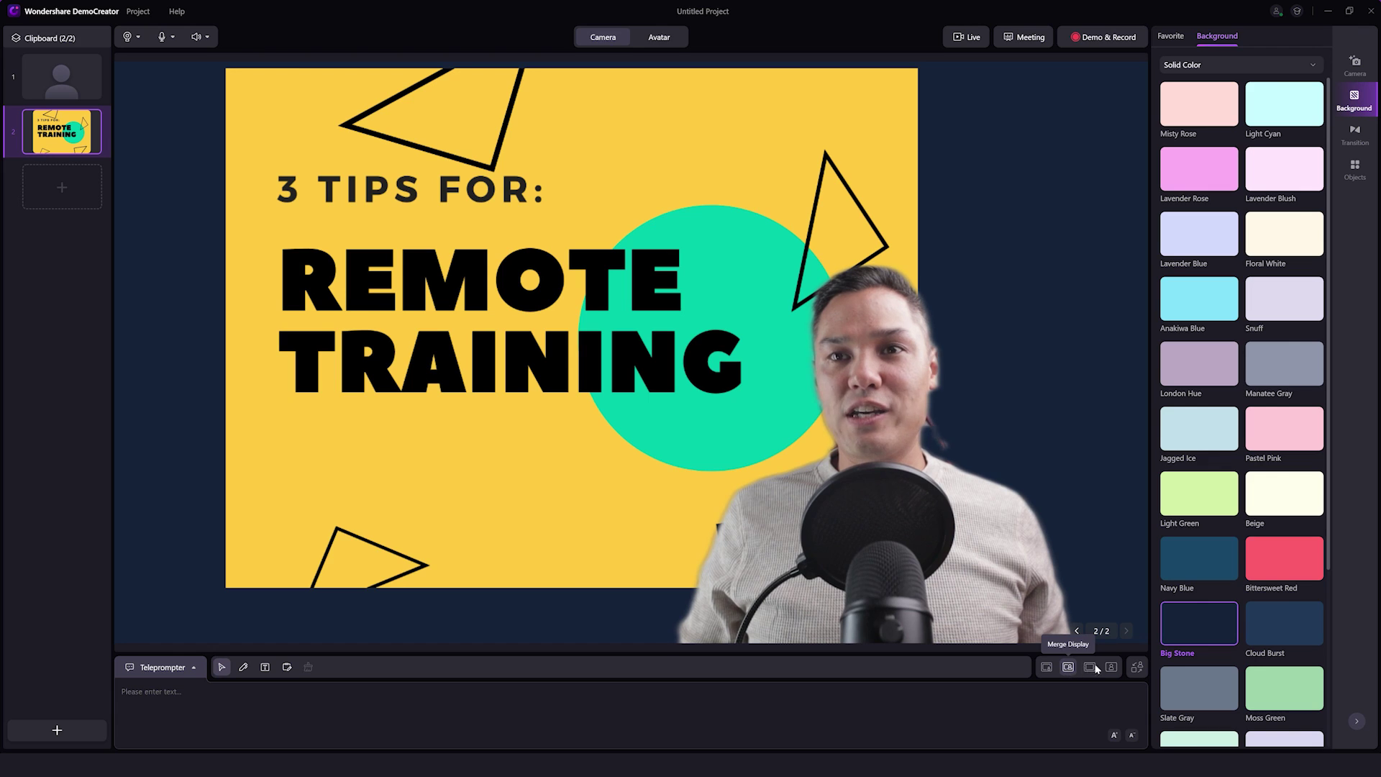
{"action": "left_click", "coordinate": [1132, 669]}
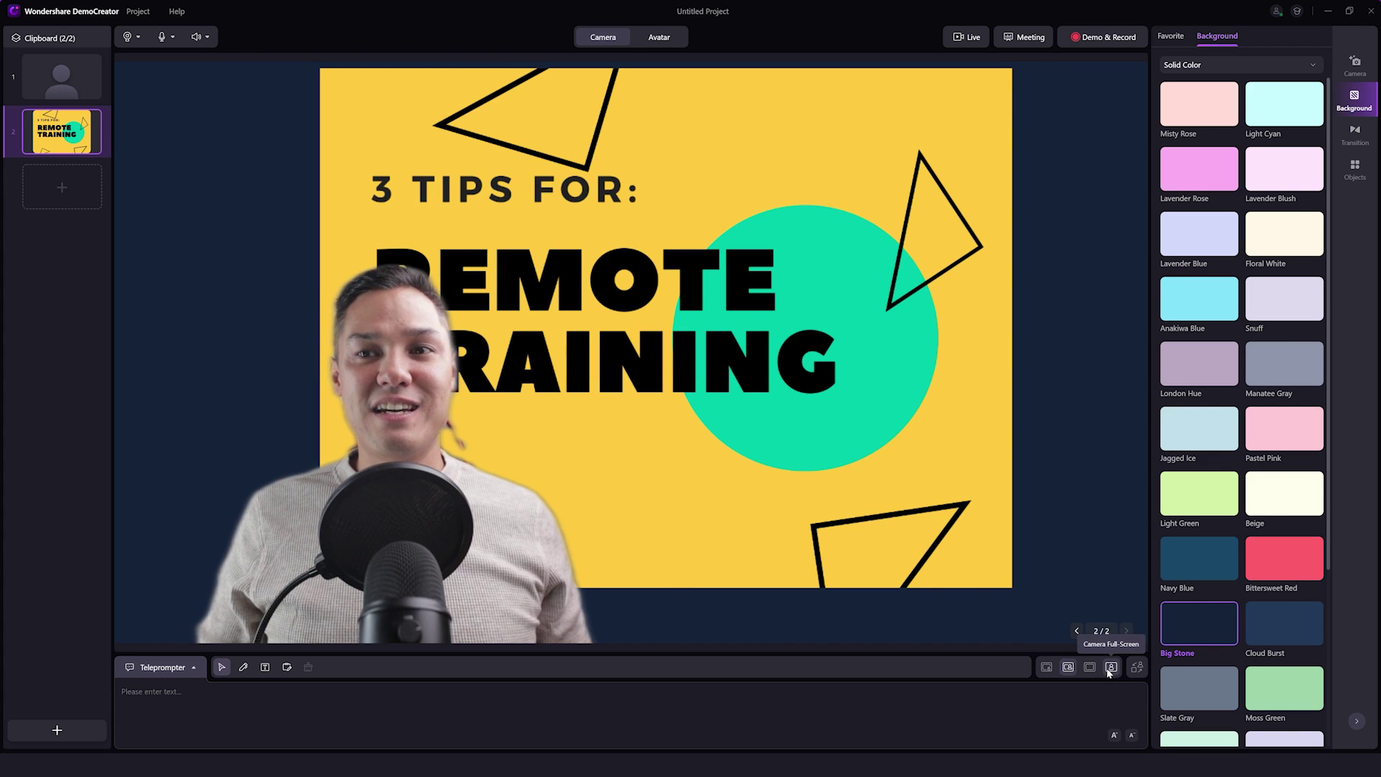
{"action": "left_click", "coordinate": [1137, 668]}
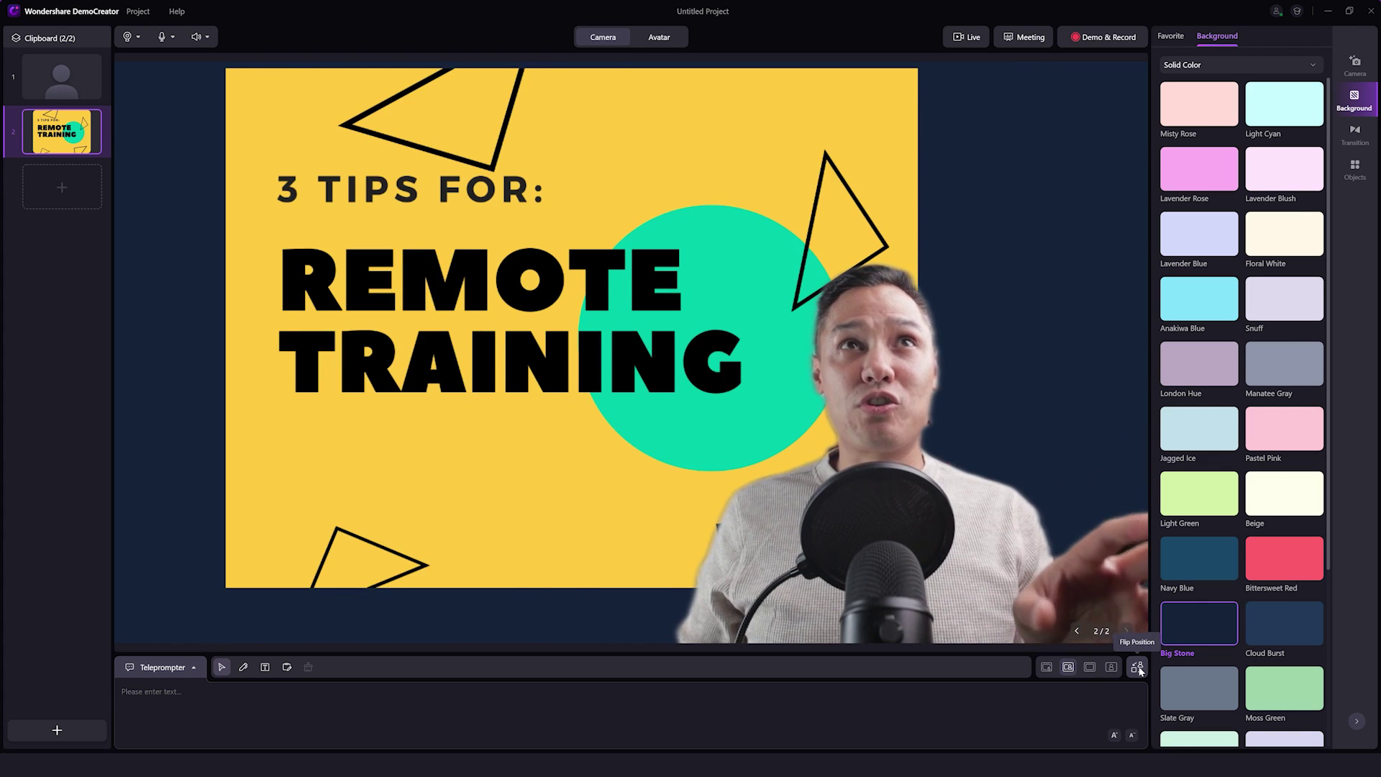
{"action": "left_click", "coordinate": [662, 41]}
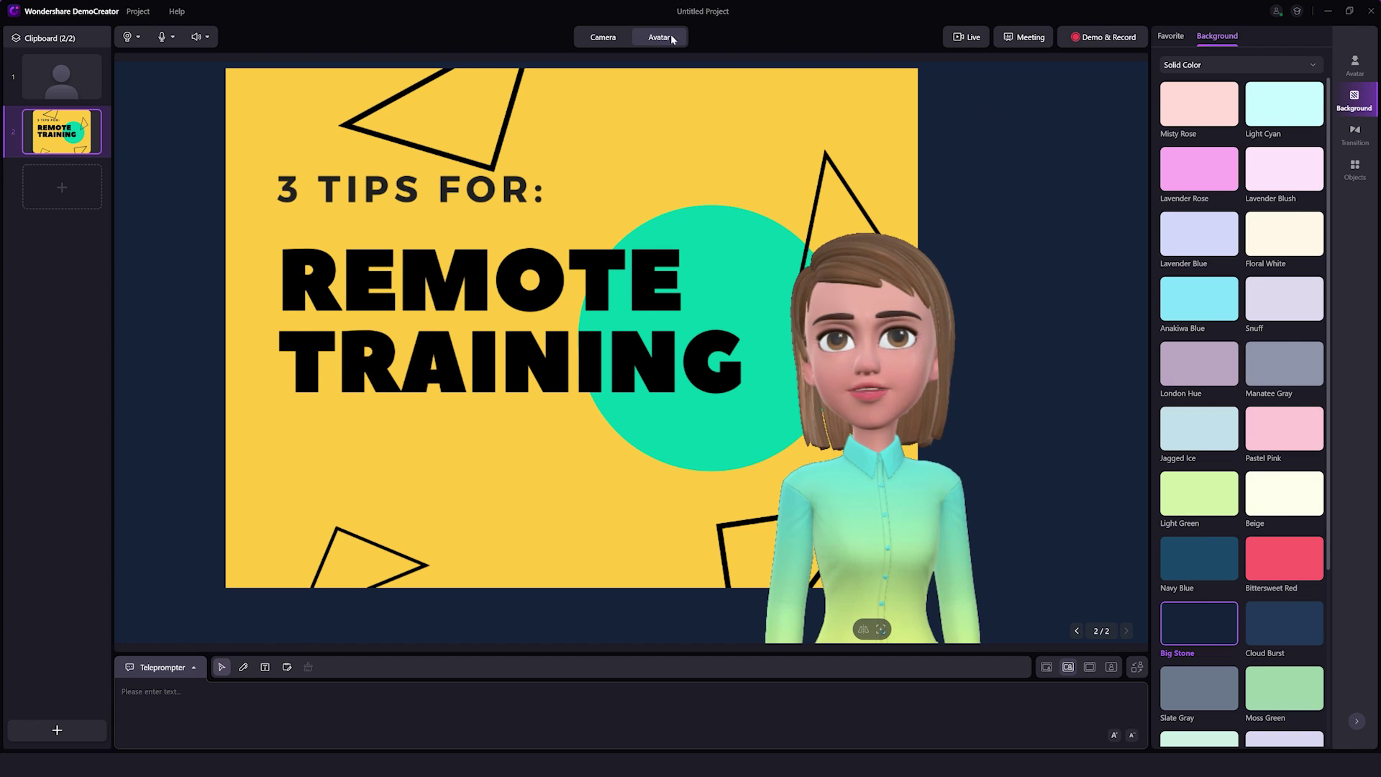
Swap the avatar for the bearded man in a blue shirt, browse Anime Avatars, then return to Camera.
{"action": "left_click", "coordinate": [1355, 66]}
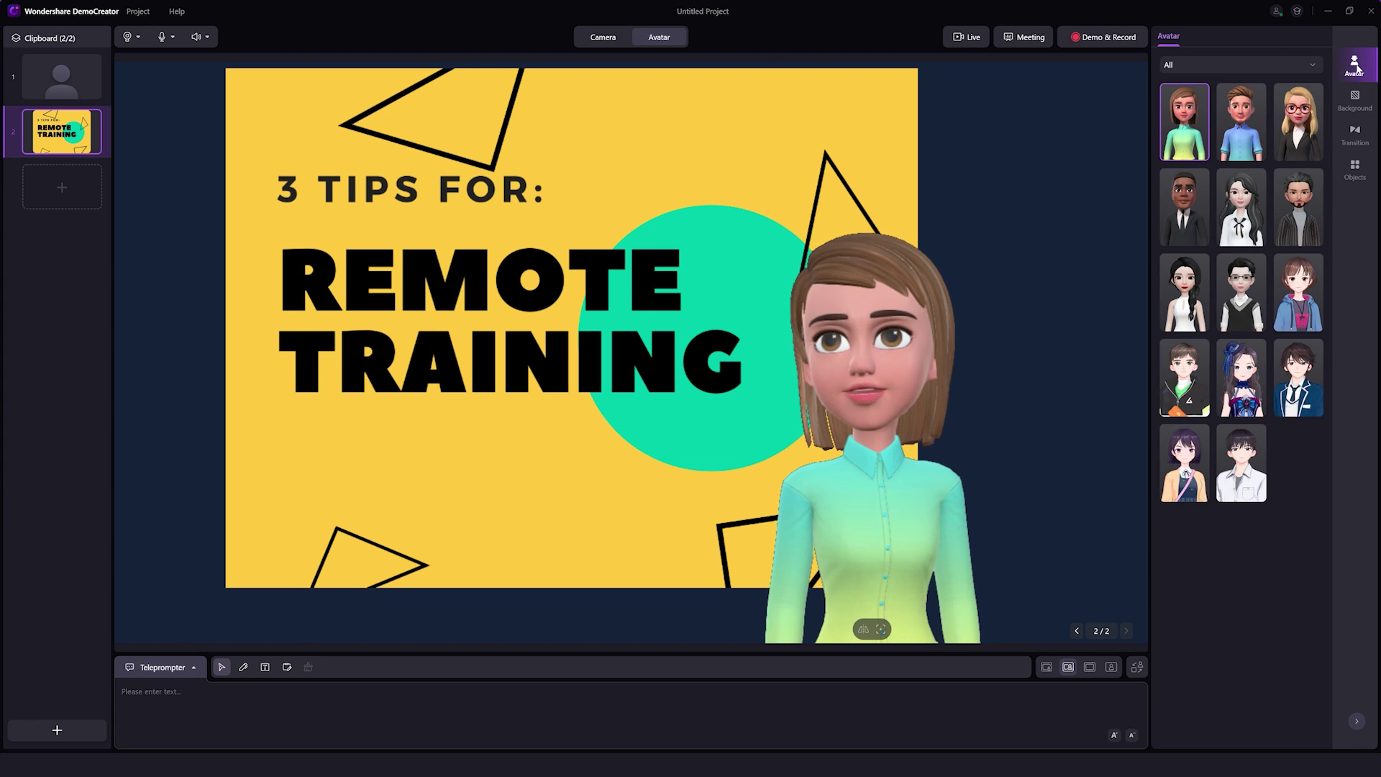
{"action": "left_click", "coordinate": [1236, 127]}
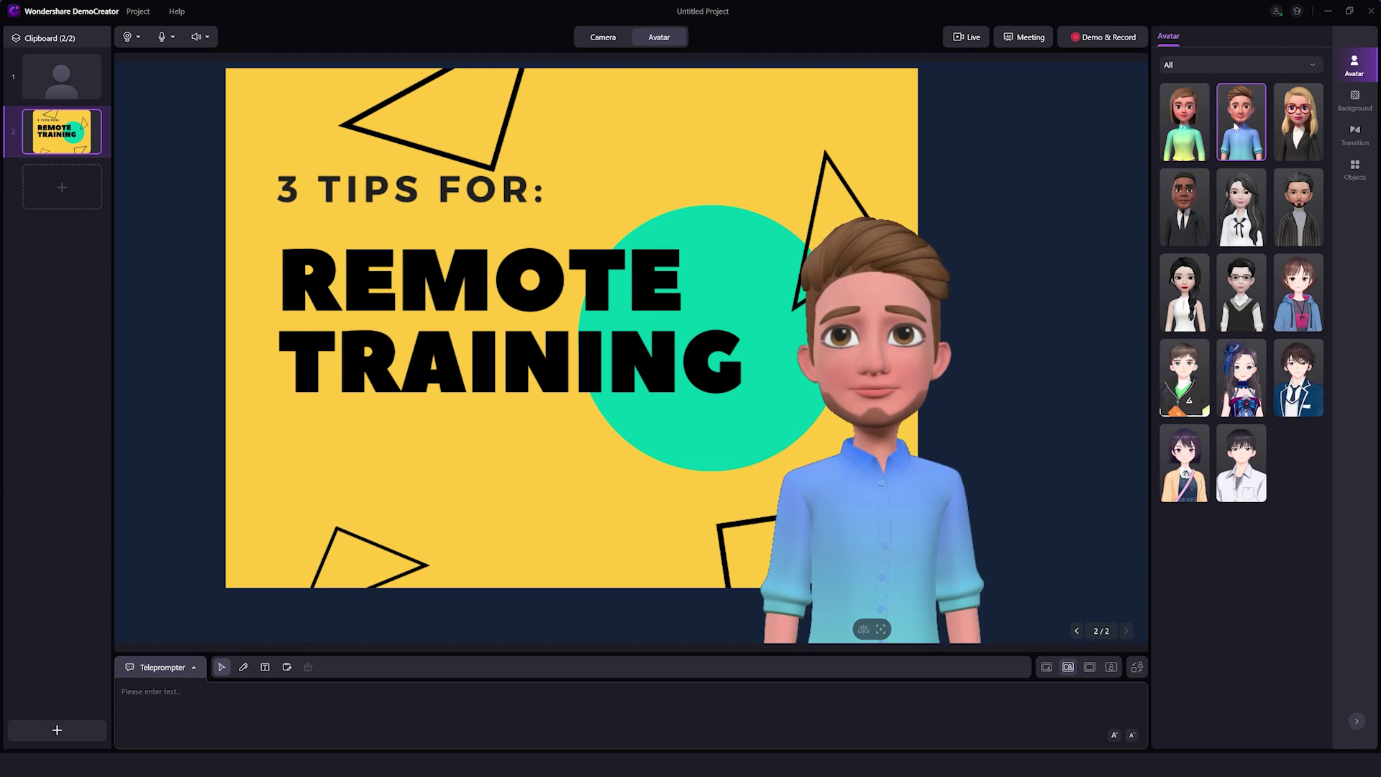
{"action": "left_click", "coordinate": [1216, 65]}
{"action": "left_click", "coordinate": [1192, 126]}
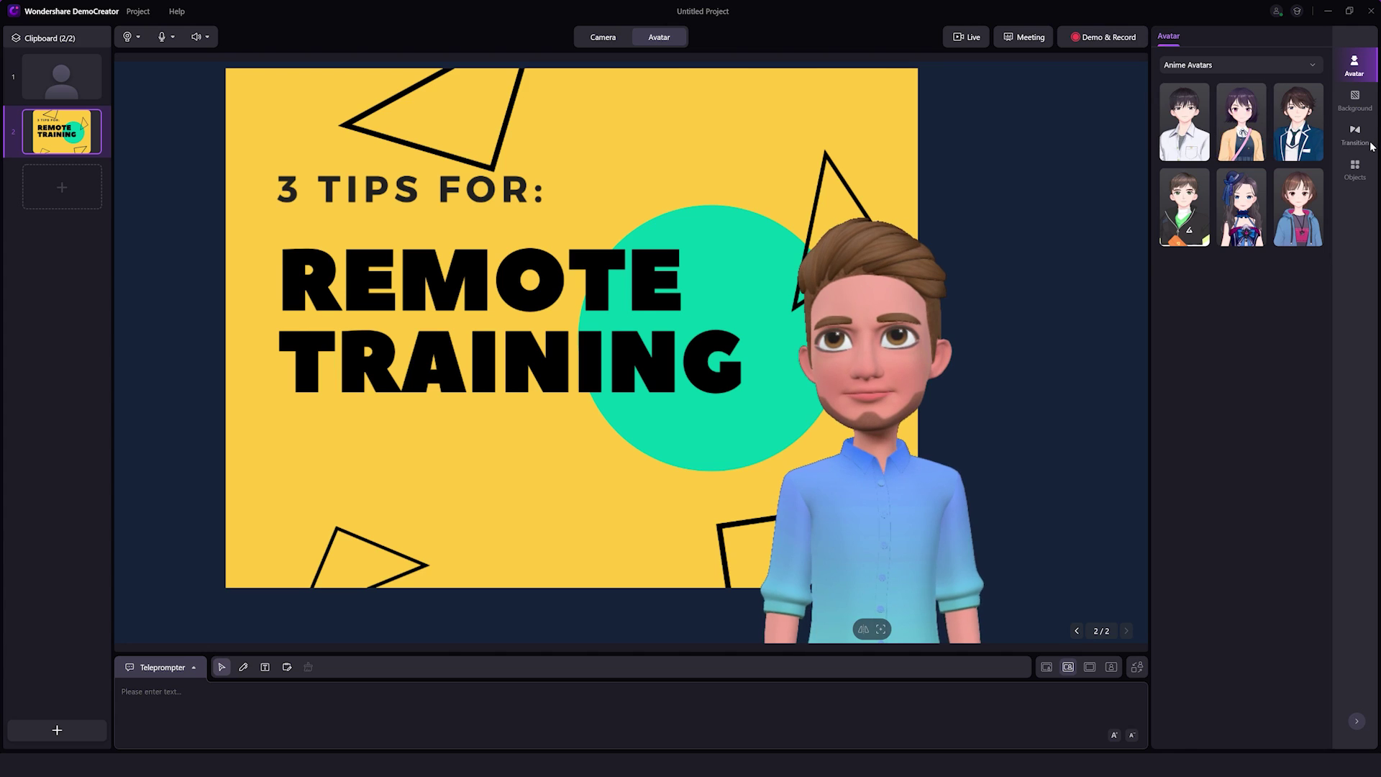
{"action": "left_click", "coordinate": [1214, 65]}
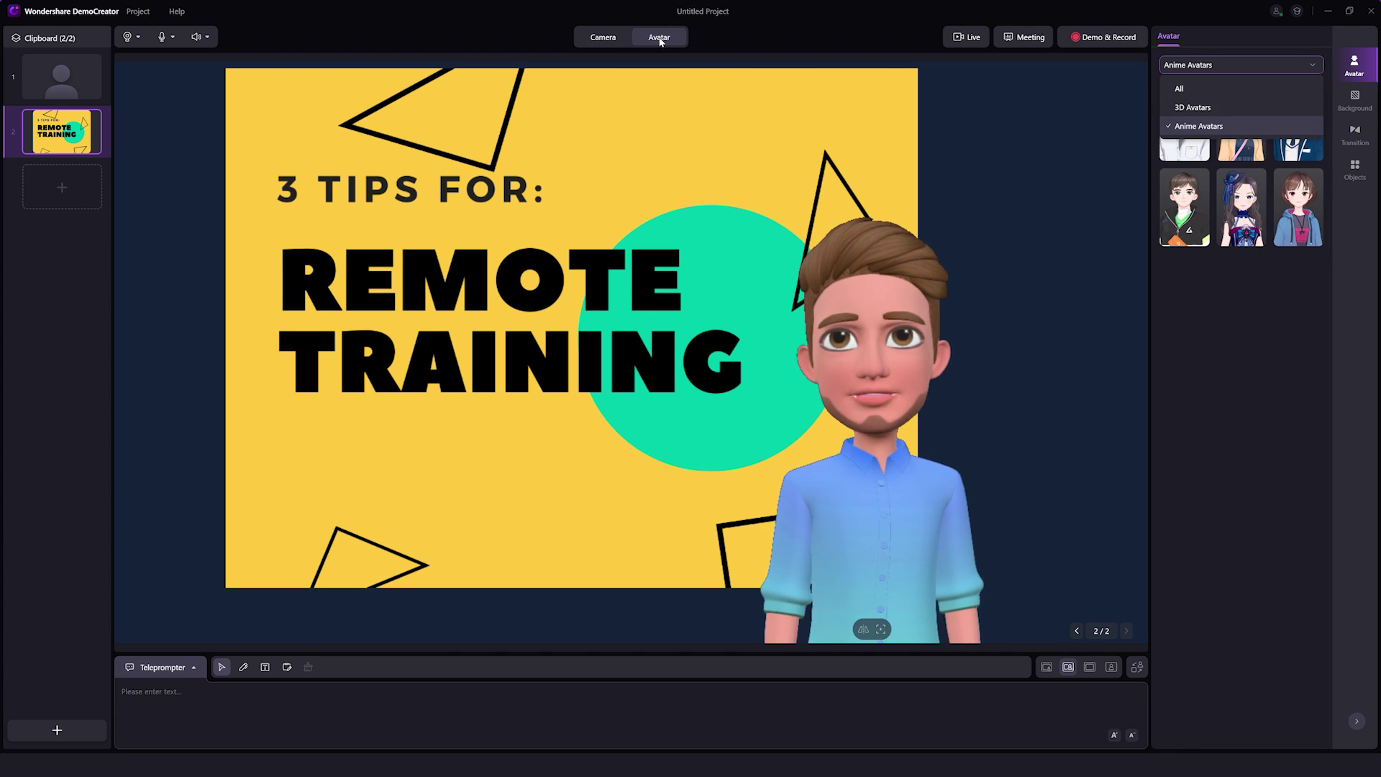
{"action": "left_click", "coordinate": [603, 39]}
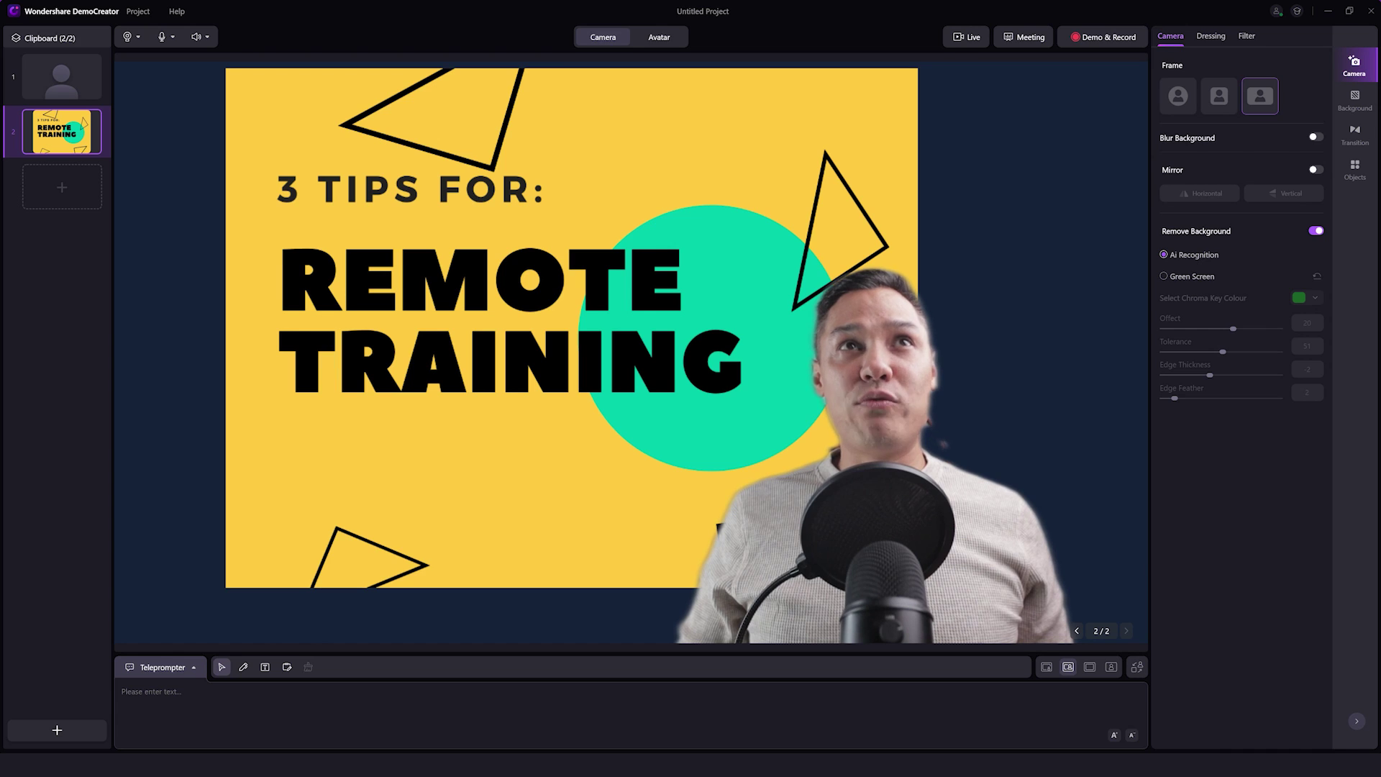
Record a four-second 1280×720 take of the slide with the presenter, review it, and close the preview.
{"action": "left_click", "coordinate": [1096, 40]}
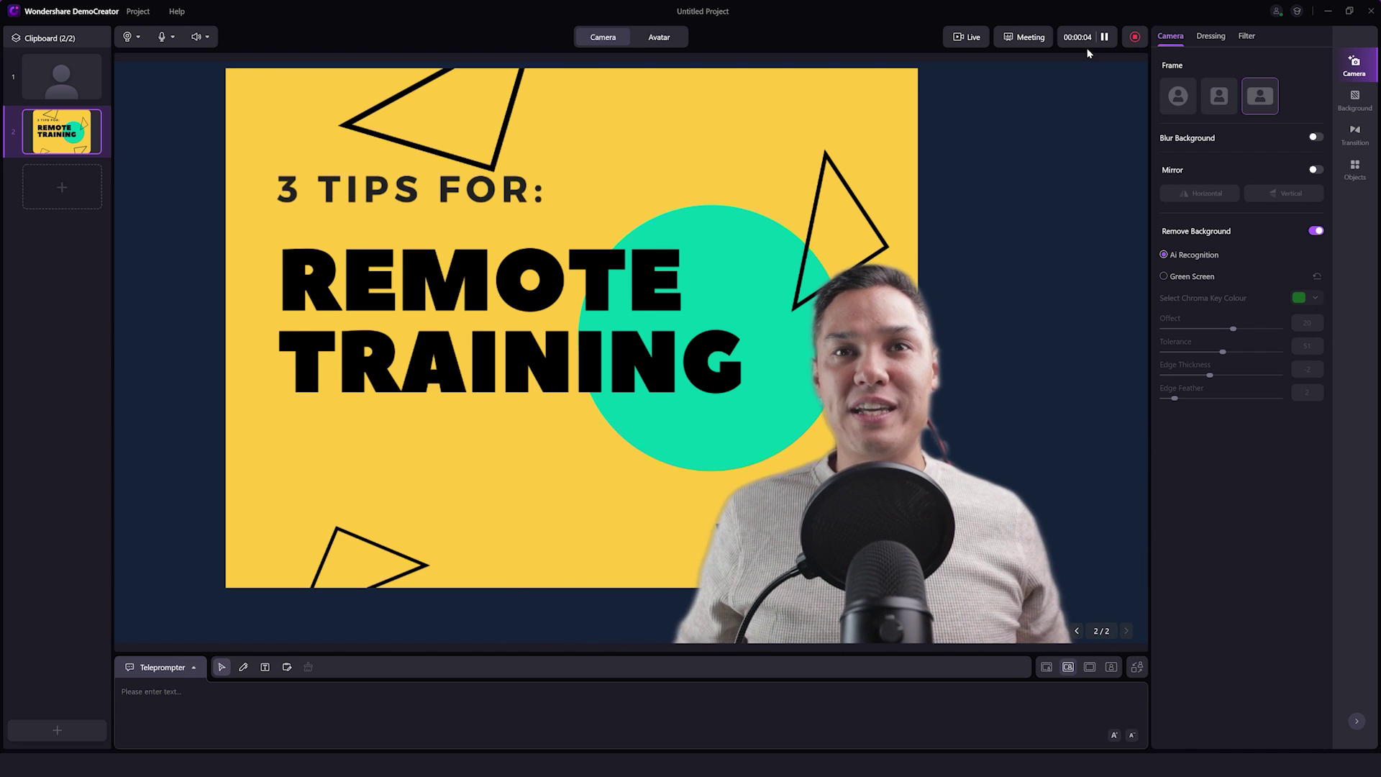
{"action": "left_click", "coordinate": [1135, 37]}
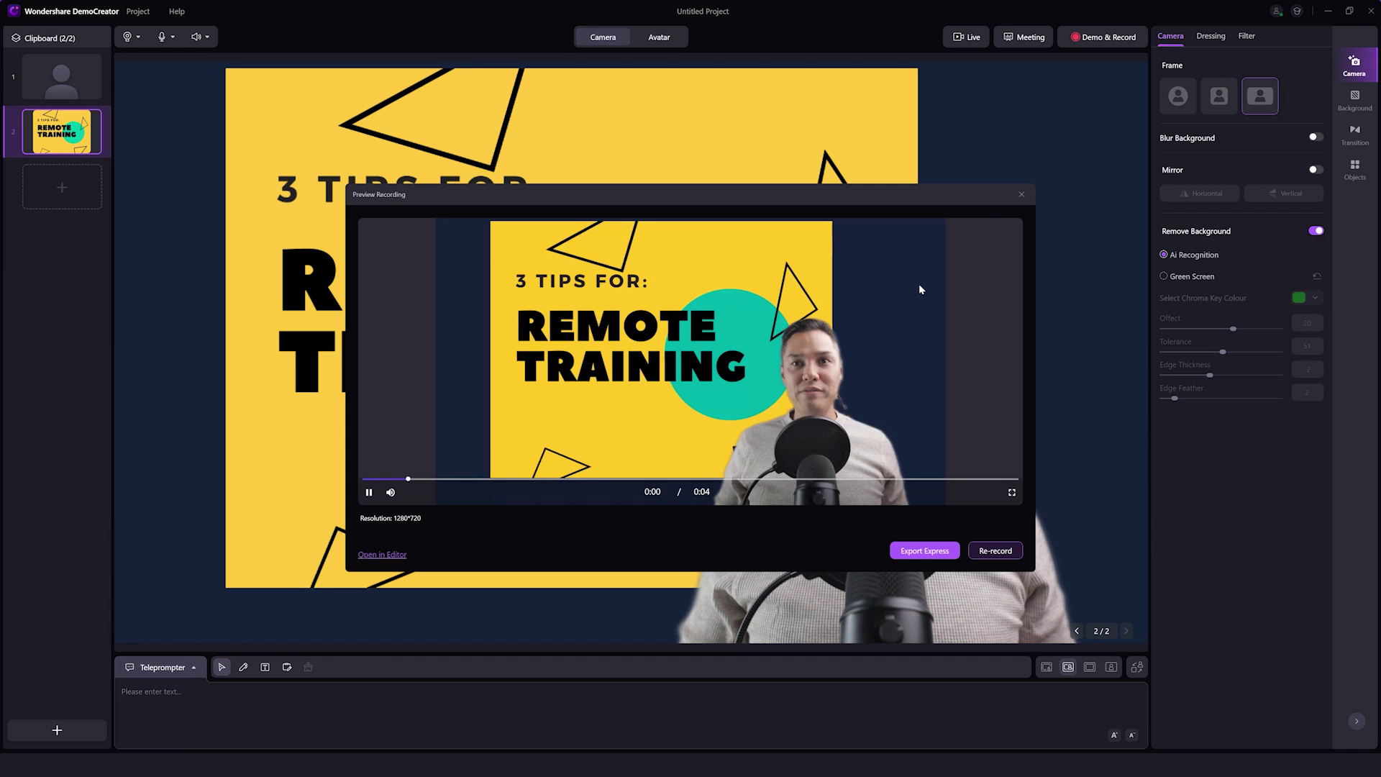
{"action": "left_click_drag", "start_coordinate": [804, 203], "coordinate": [585, 87]}
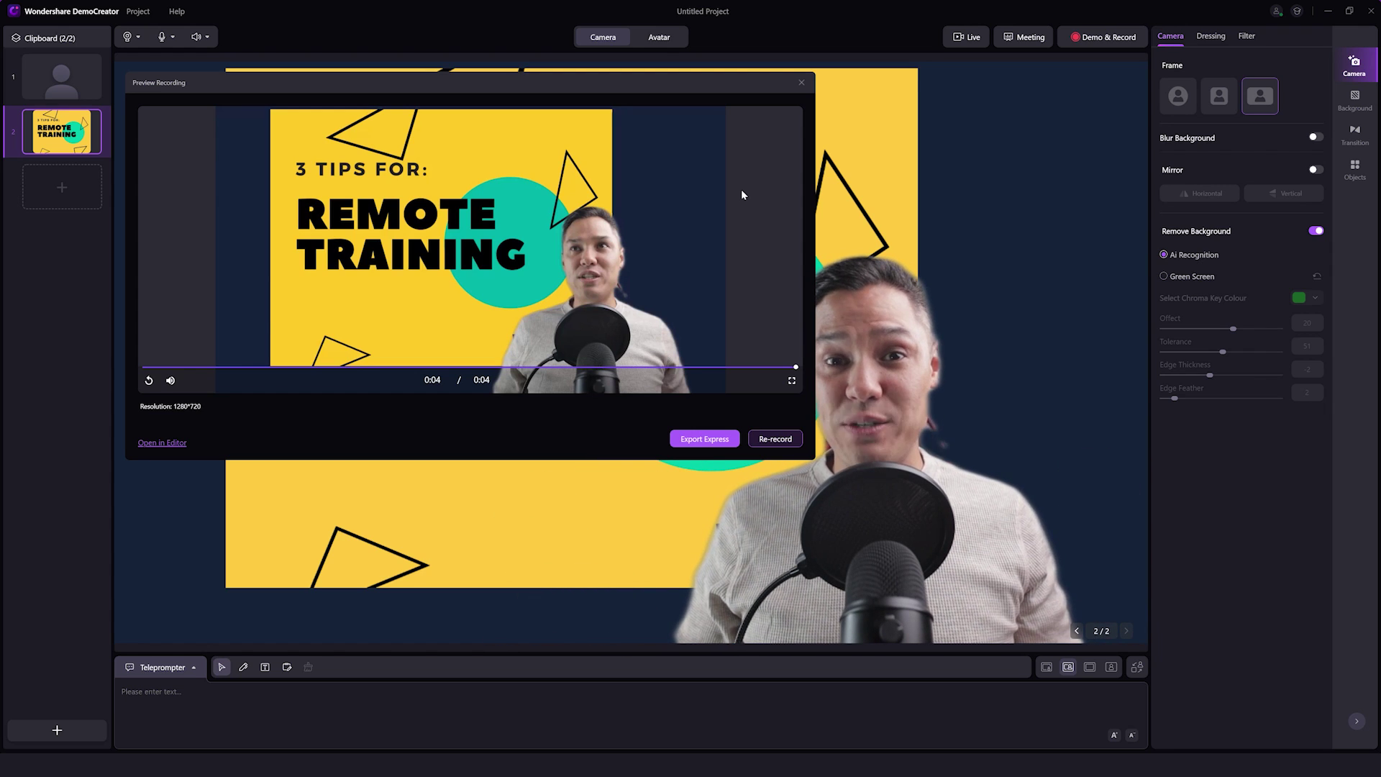
{"action": "key", "text": "Escape"}
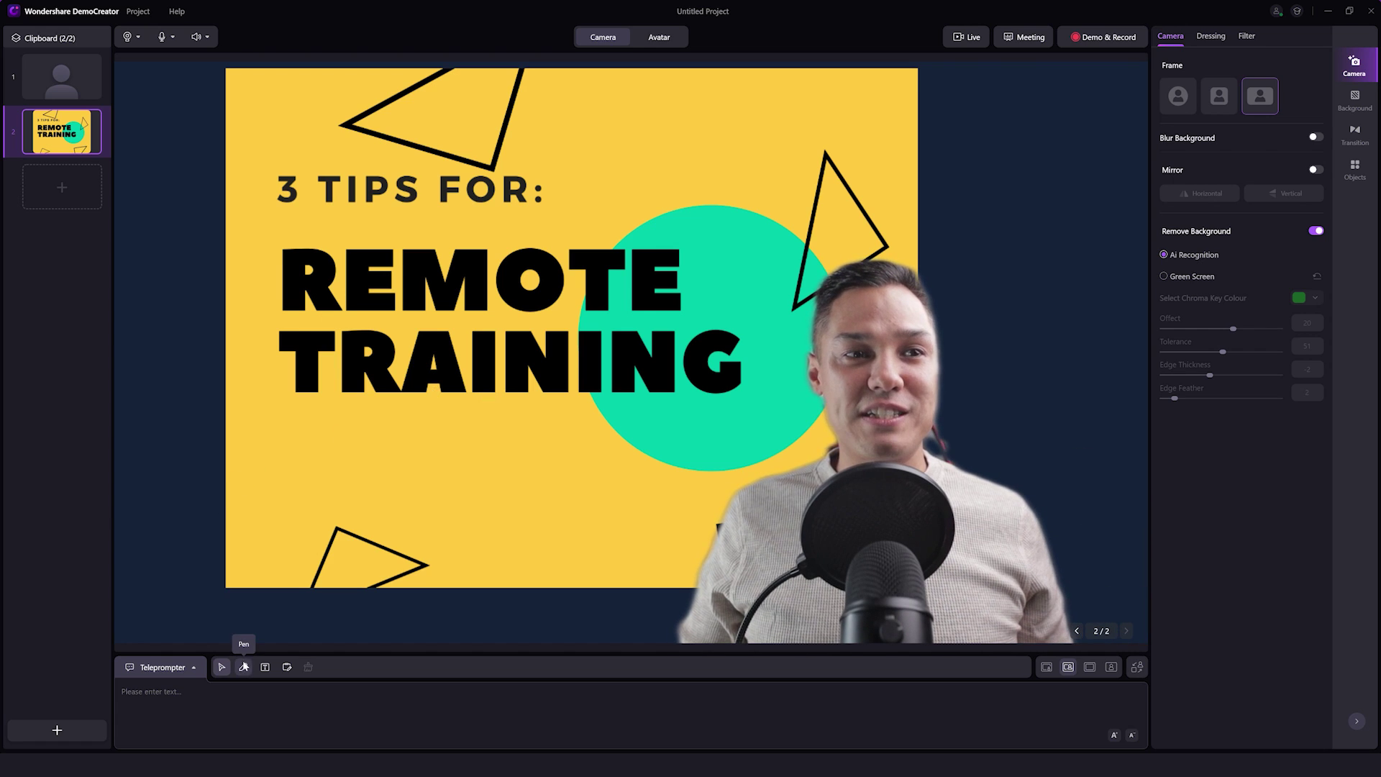
{"action": "left_click", "coordinate": [256, 489]}
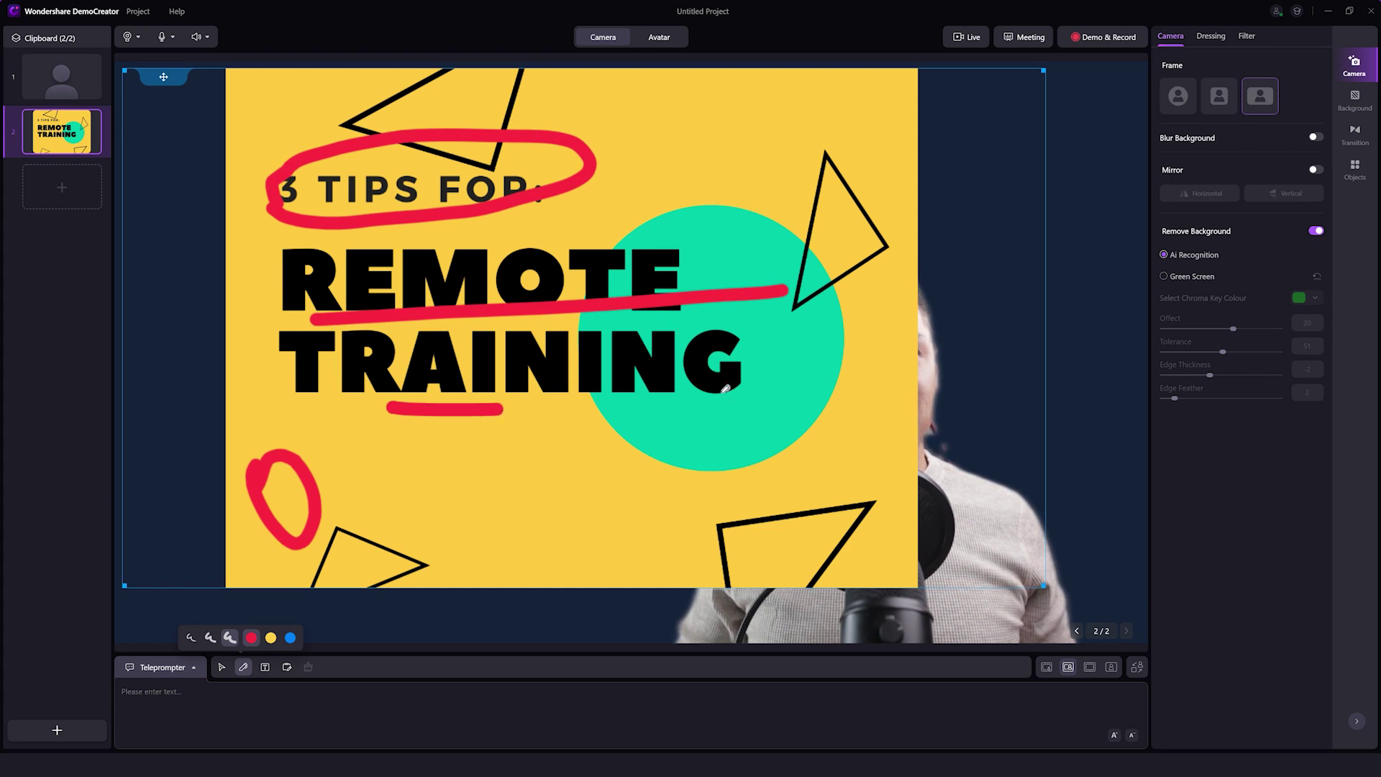
{"action": "left_click", "coordinate": [223, 668]}
{"action": "left_click", "coordinate": [278, 520]}
{"action": "key", "text": "Delete"}
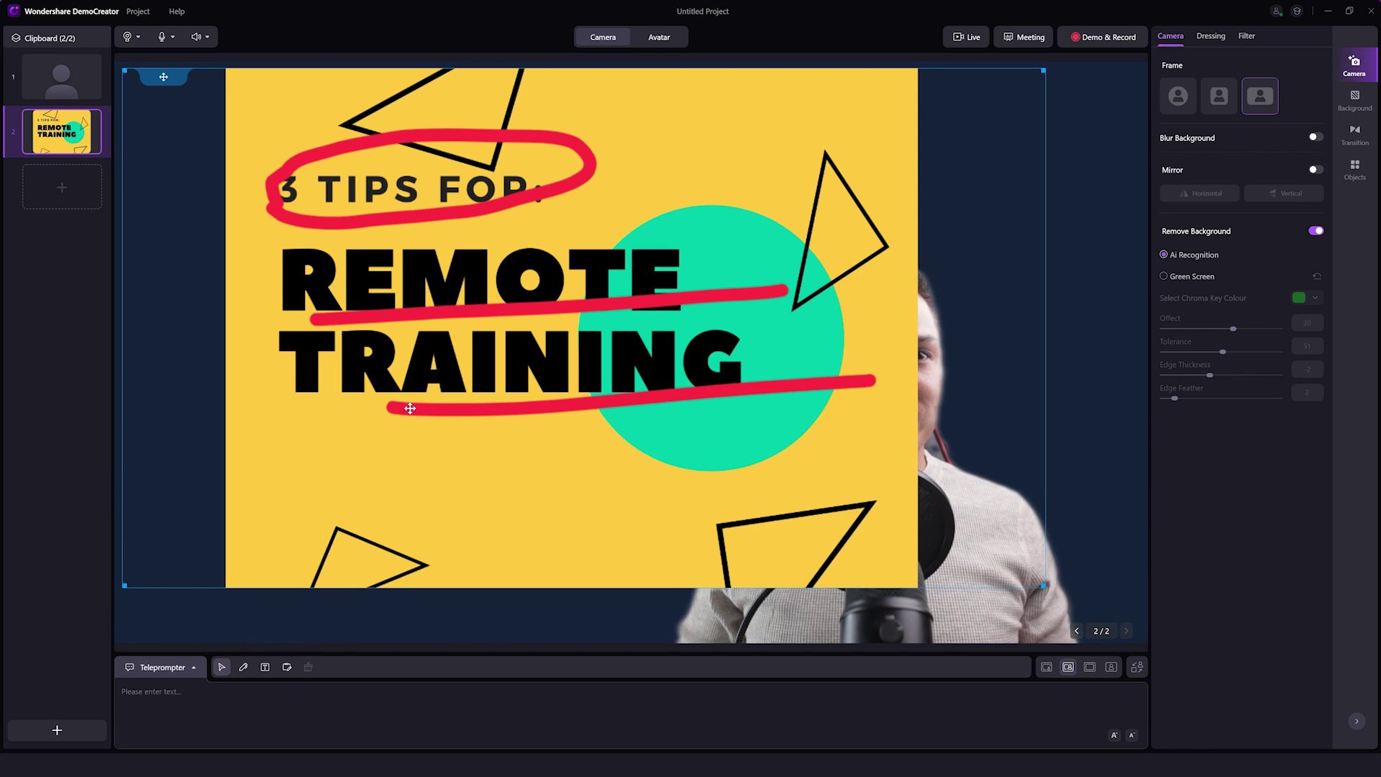
{"action": "left_click", "coordinate": [403, 403]}
{"action": "key", "text": "Delete"}
{"action": "left_click", "coordinate": [420, 317]}
{"action": "key", "text": "Delete"}
{"action": "left_click", "coordinate": [424, 220]}
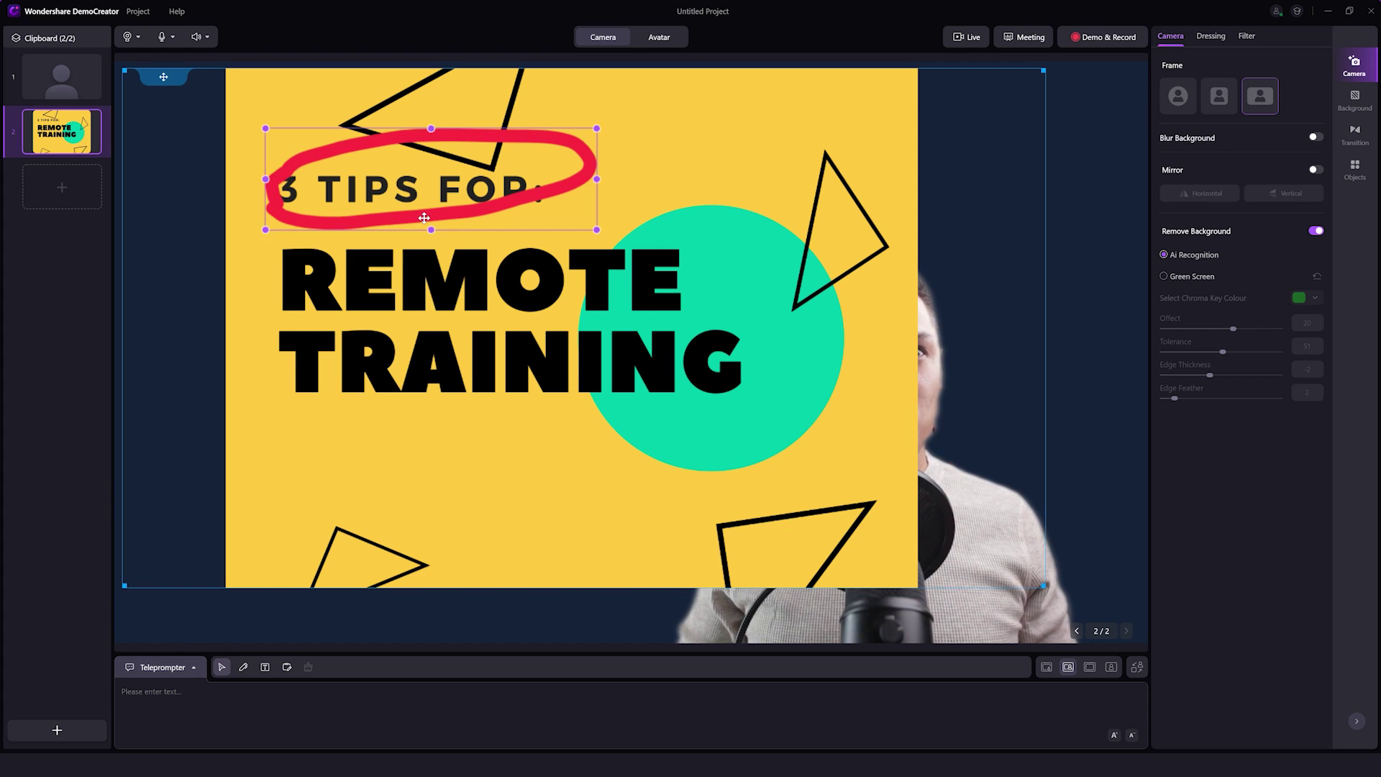
{"action": "key", "text": "Delete"}
{"action": "left_click", "coordinate": [1058, 591]}
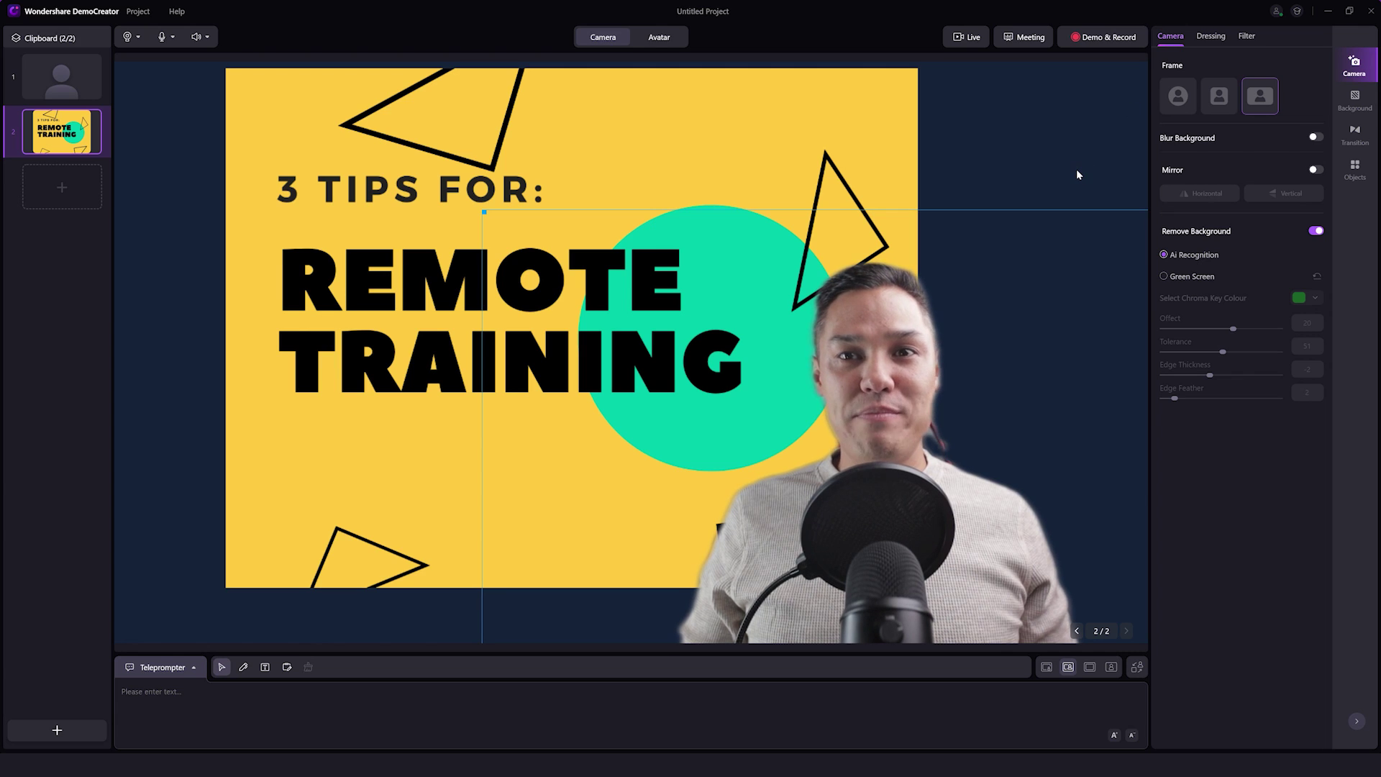
Add a third slide with the bored girl photo and change its transition from Zoom Left to Fade.
{"action": "left_click", "coordinate": [1355, 138]}
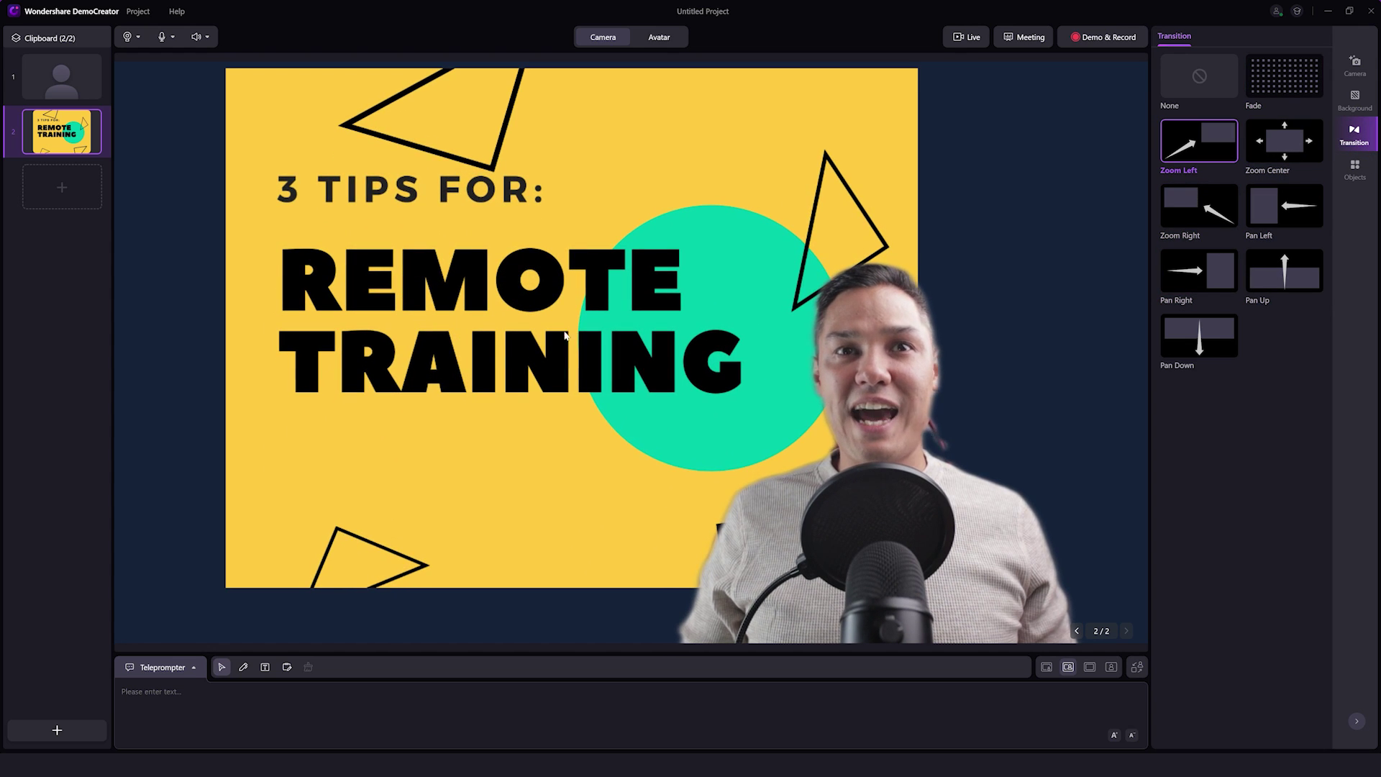
{"action": "left_click", "coordinate": [59, 189]}
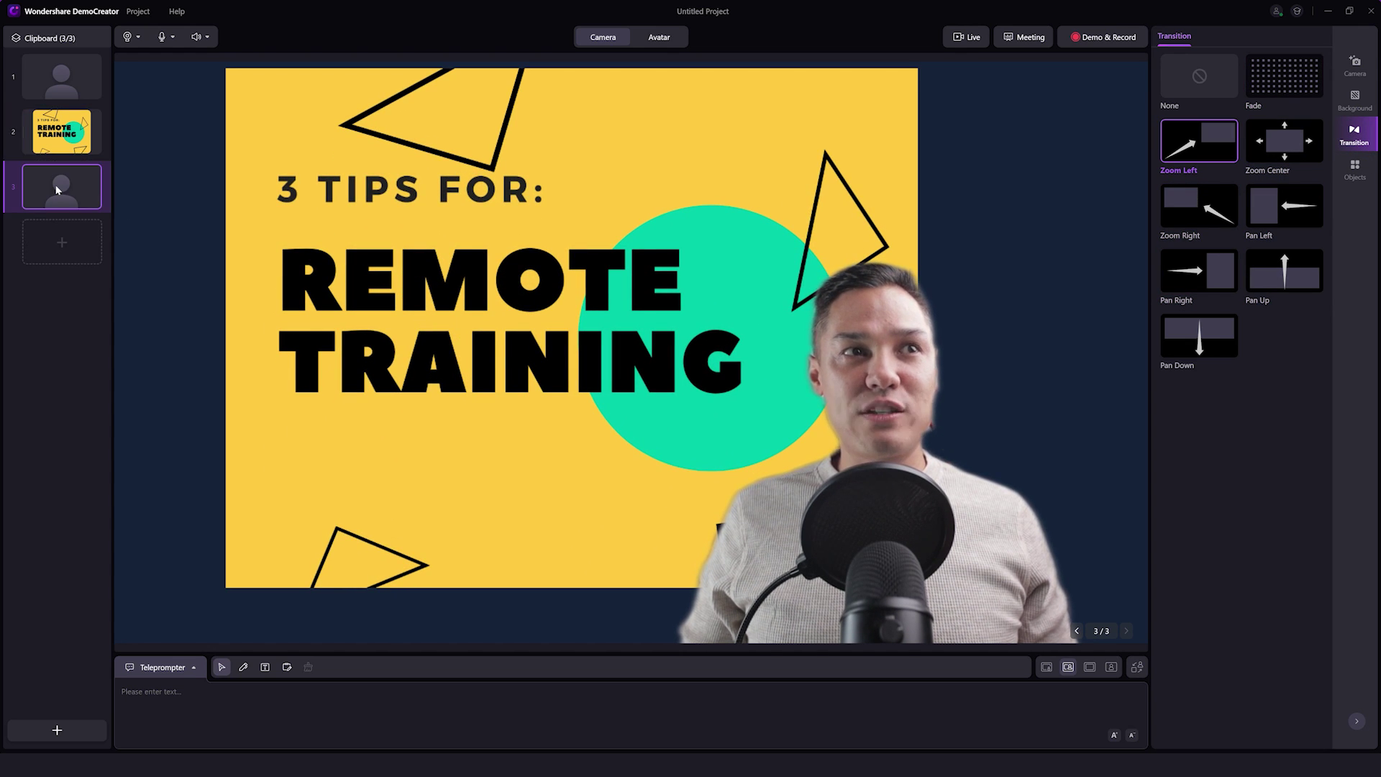
{"action": "left_click", "coordinate": [74, 131]}
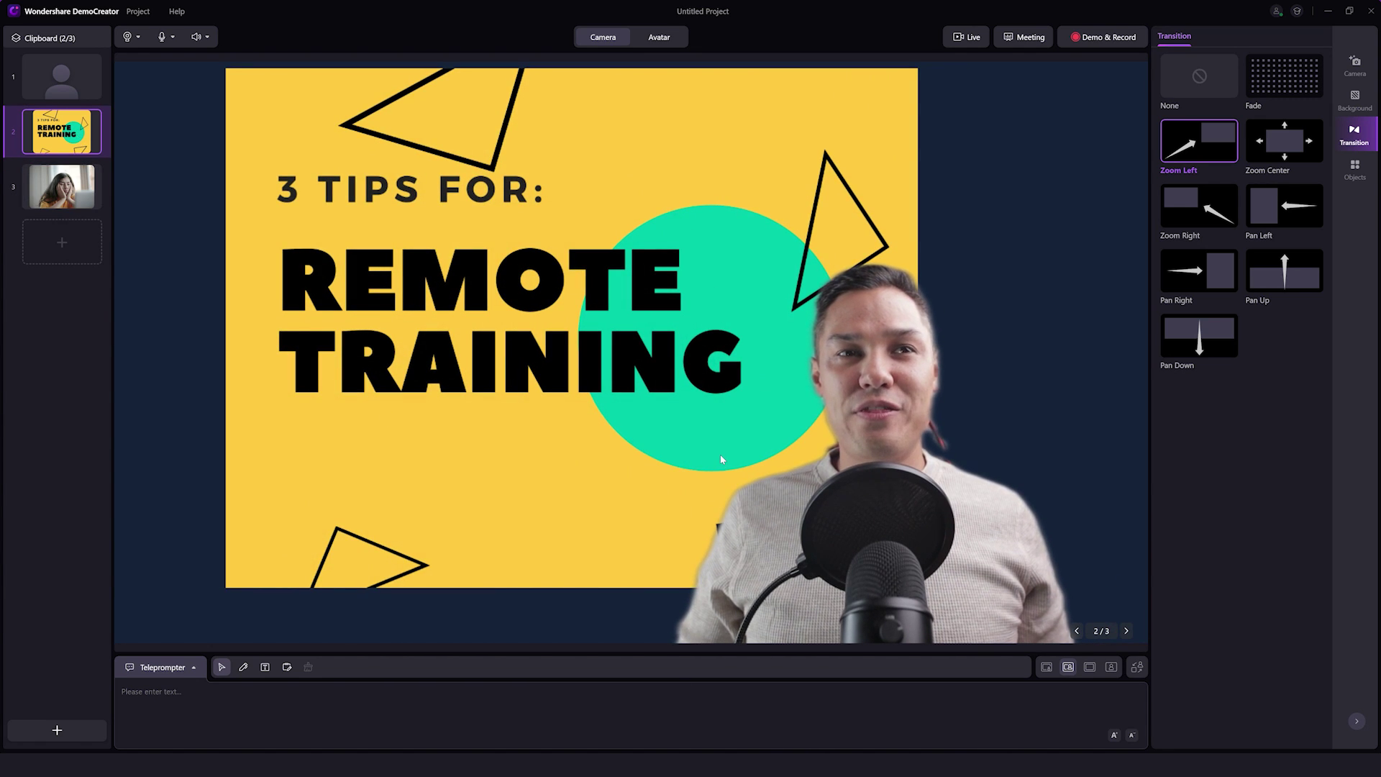
{"action": "left_click", "coordinate": [80, 192]}
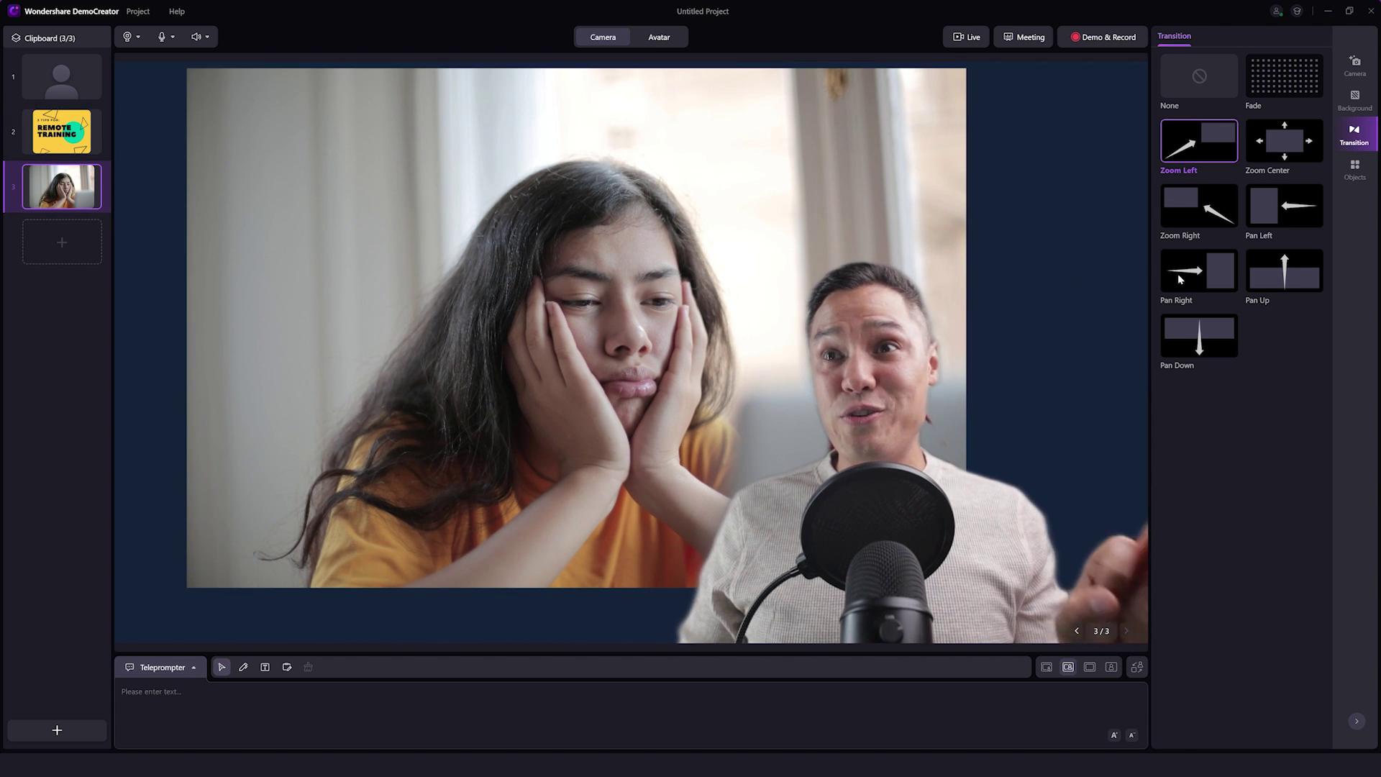
{"action": "left_click", "coordinate": [1275, 92]}
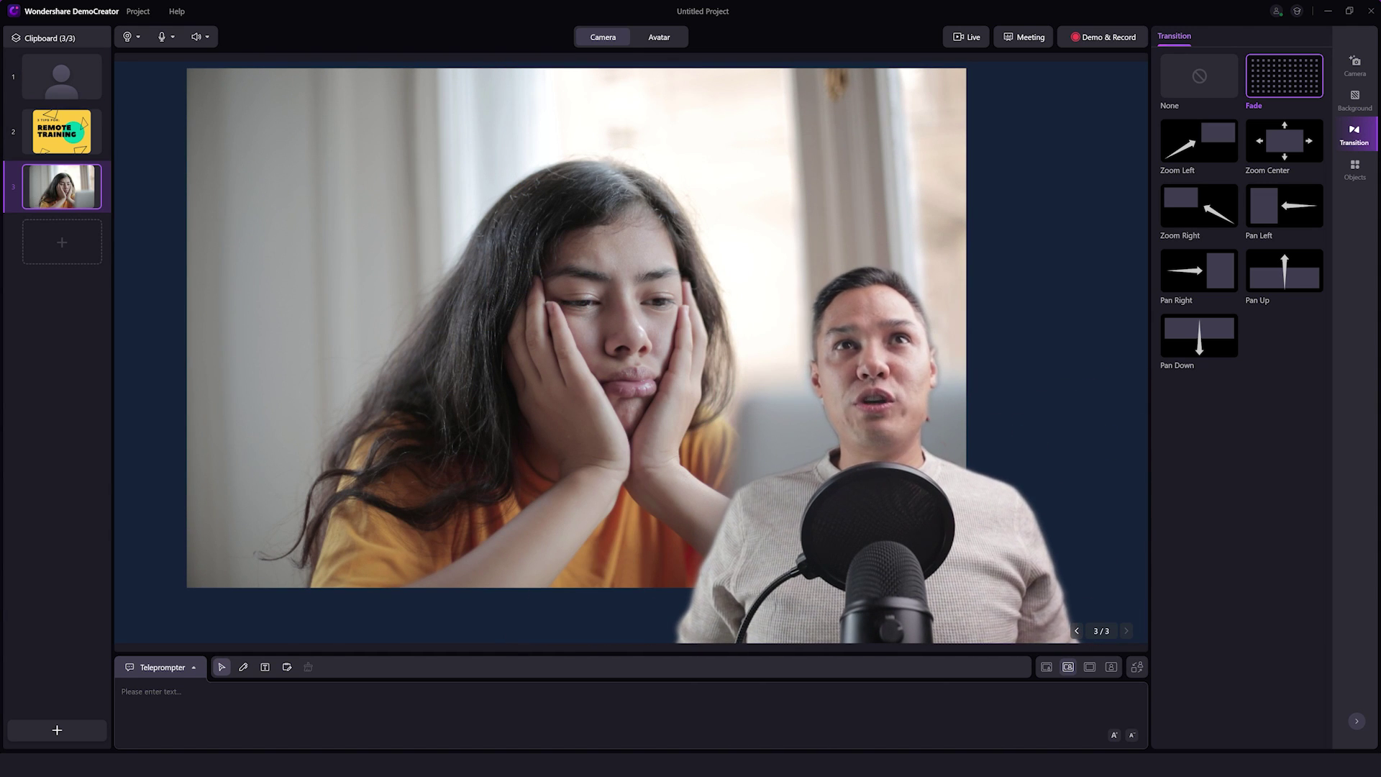
Place the Error annotation on the girl's face and add a Neon Purple Big Arrow pointing at it.
{"action": "left_click", "coordinate": [1355, 173]}
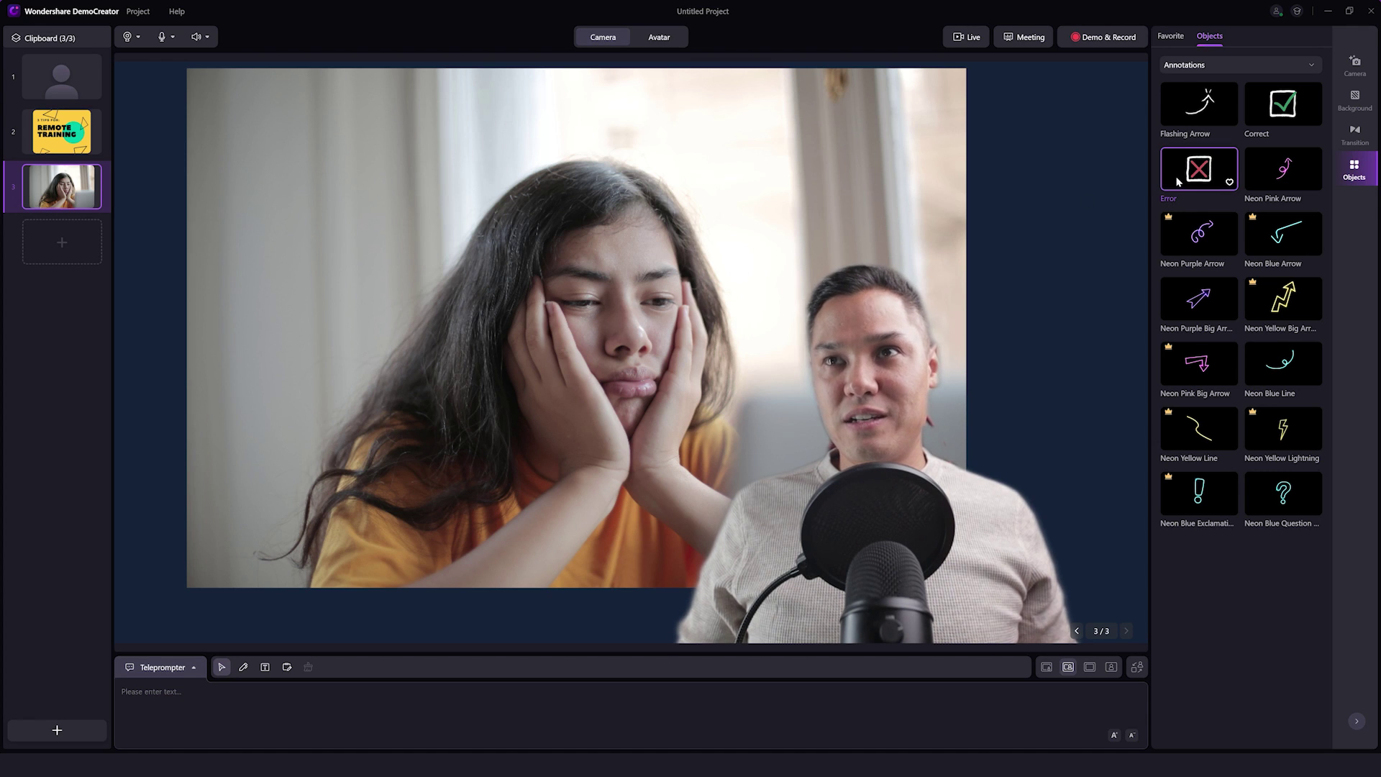
{"action": "left_click_drag", "start_coordinate": [1177, 181], "coordinate": [495, 316]}
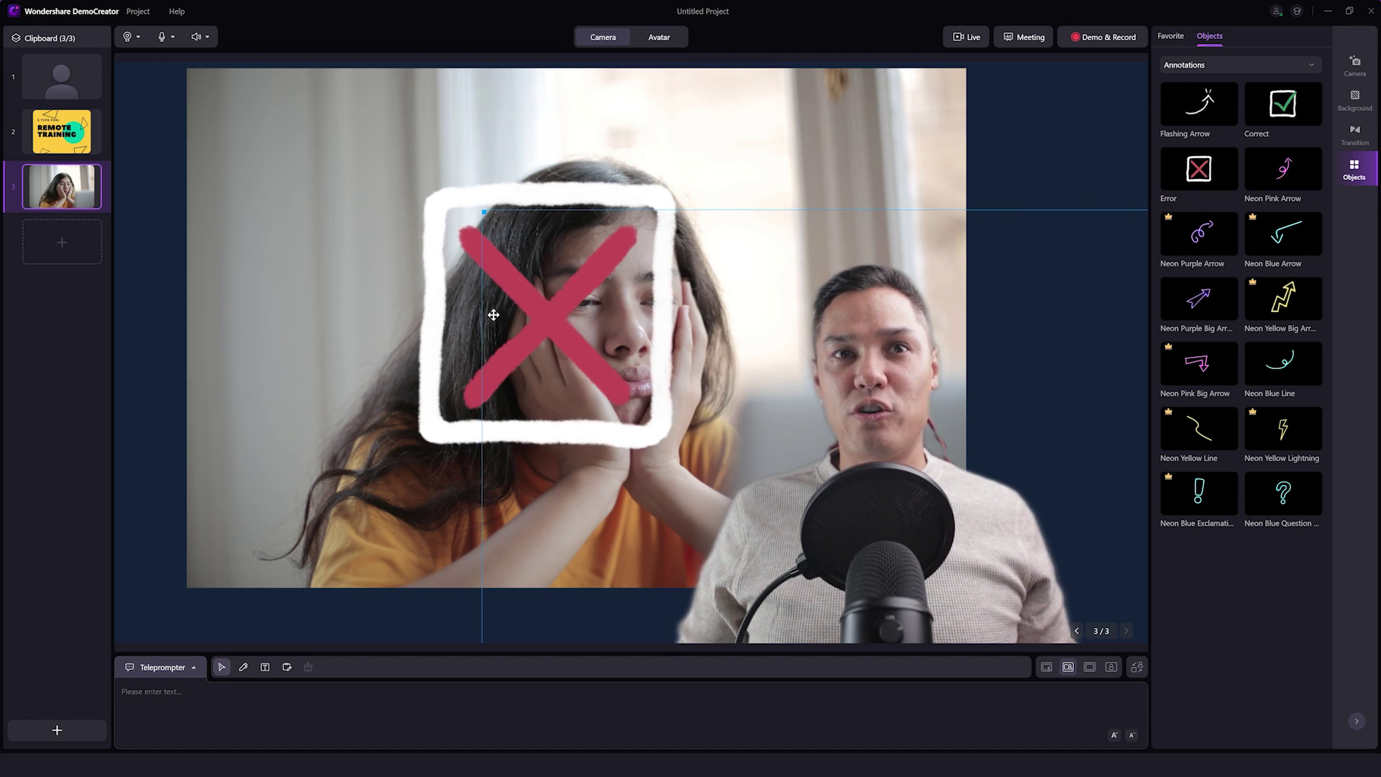
{"action": "mouse_move", "coordinate": [496, 317]}
{"action": "left_mouse_down"}
{"action": "mouse_move", "coordinate": [640, 338]}
{"action": "mouse_move", "coordinate": [594, 288]}
{"action": "mouse_move", "coordinate": [602, 300]}
{"action": "left_mouse_up"}
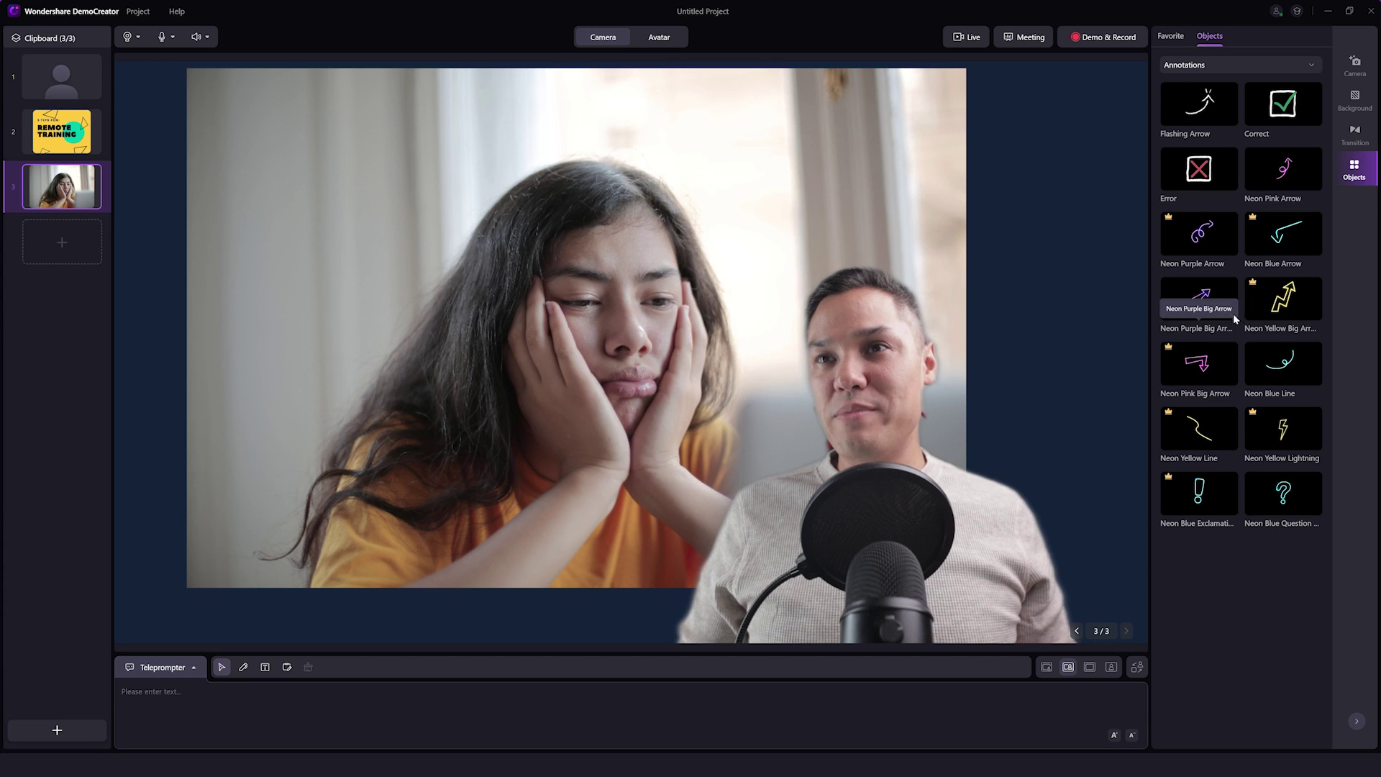
{"action": "left_click", "coordinate": [1199, 304]}
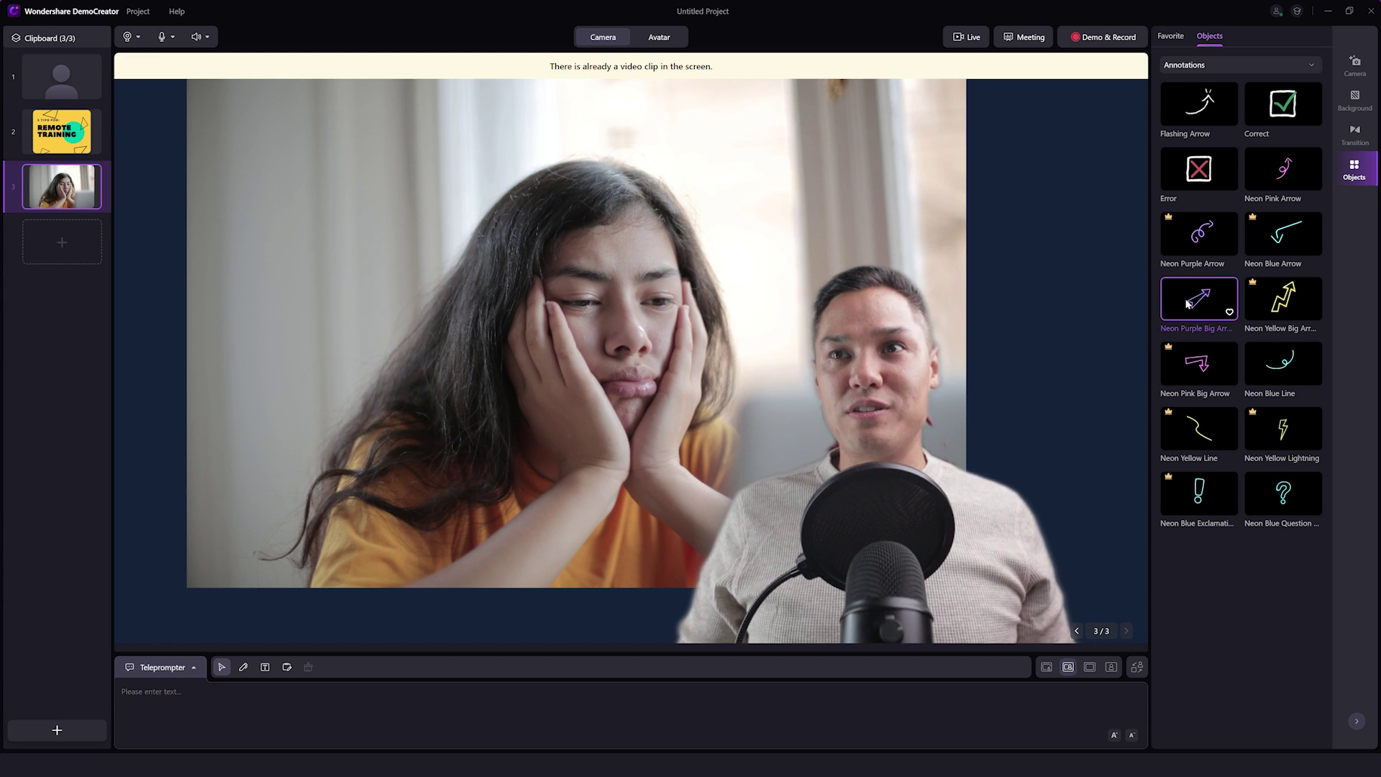
{"action": "left_click_drag", "start_coordinate": [1188, 303], "coordinate": [974, 295]}
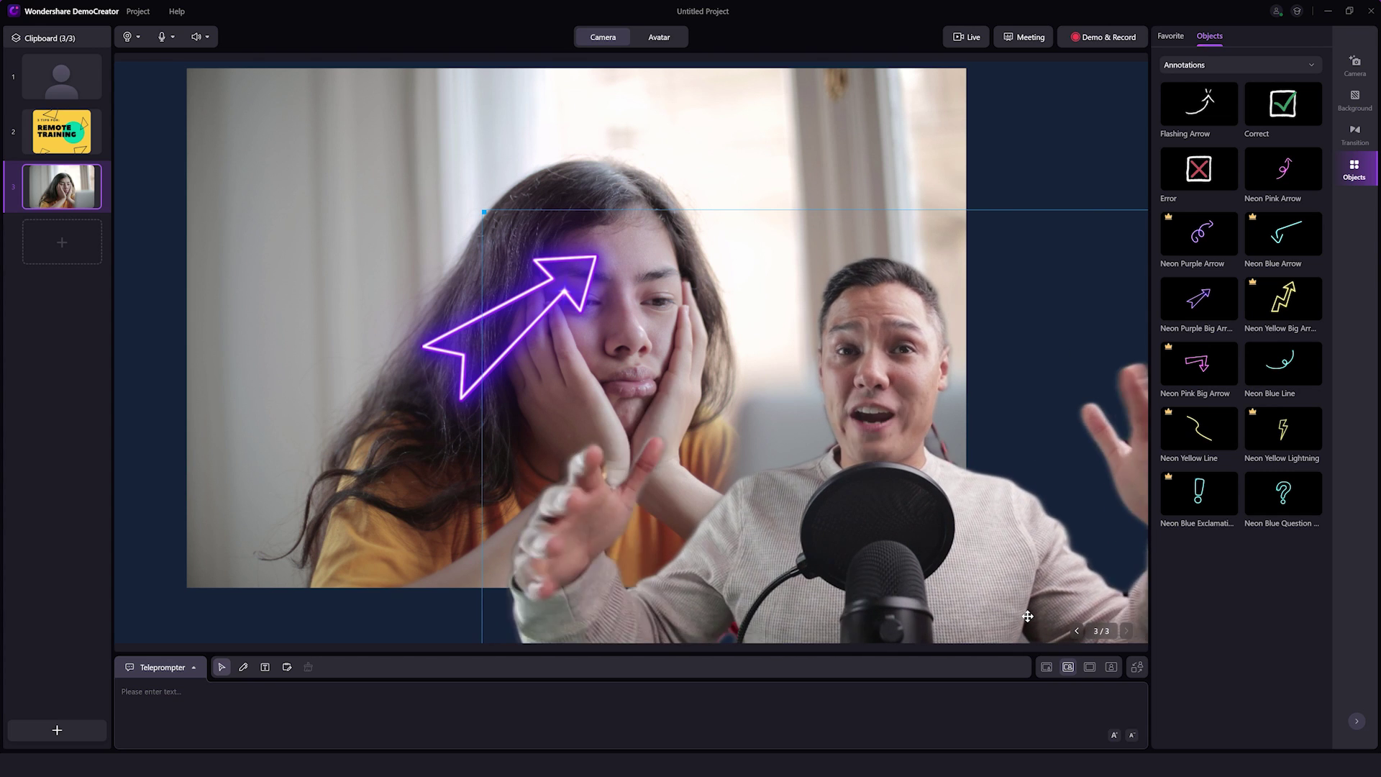